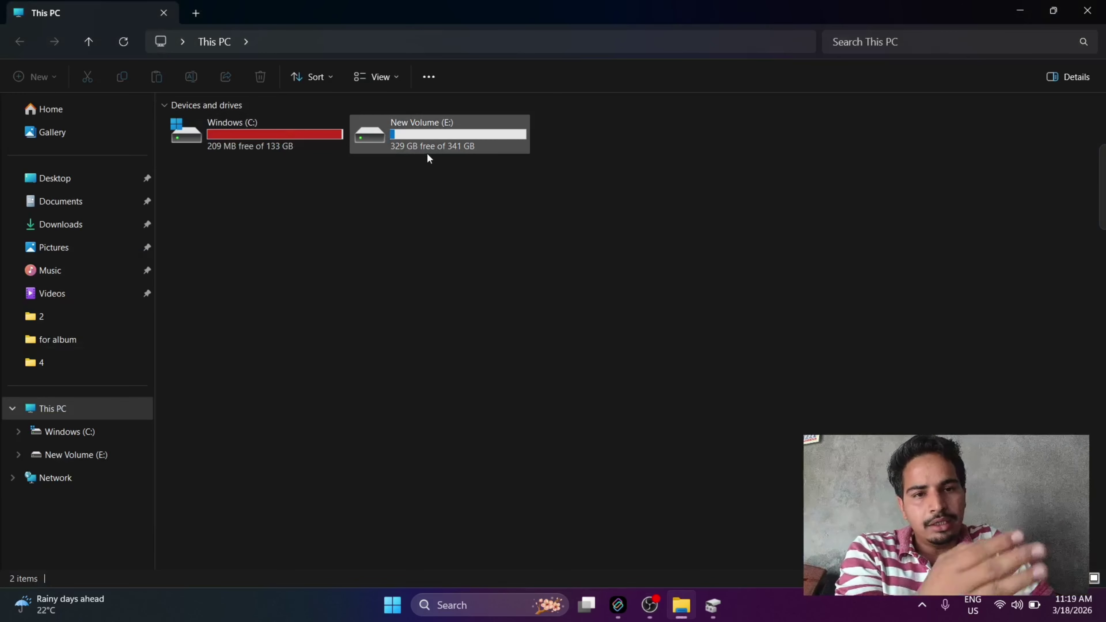
# Check the free space on drives C: and E:, and open Disk Management.
pyautogui.moveTo(427, 154)
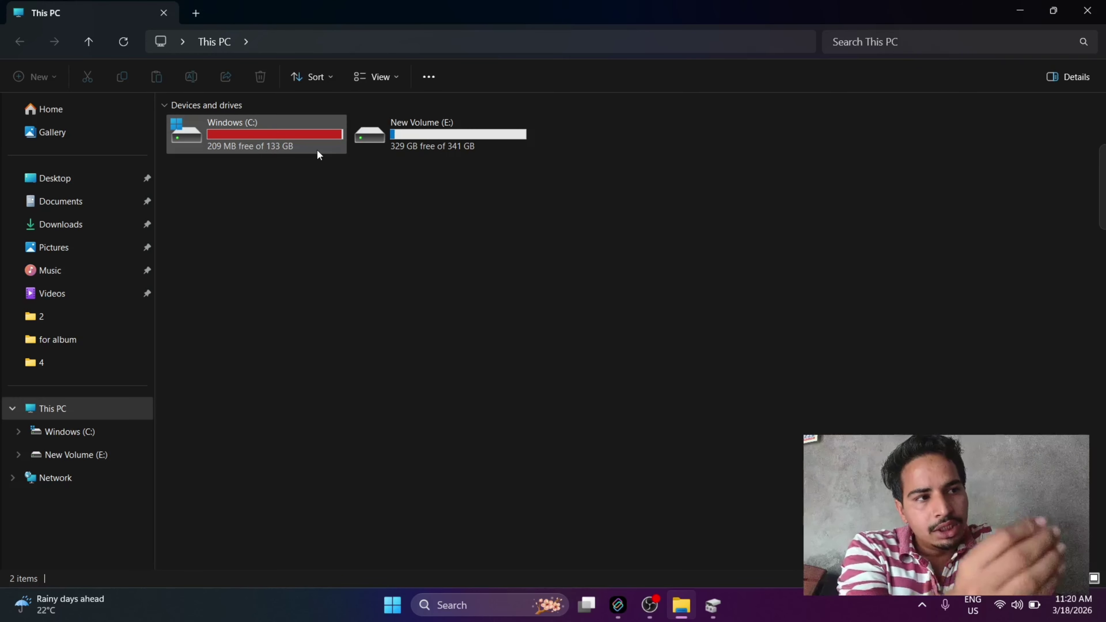
pyautogui.moveTo(315, 148)
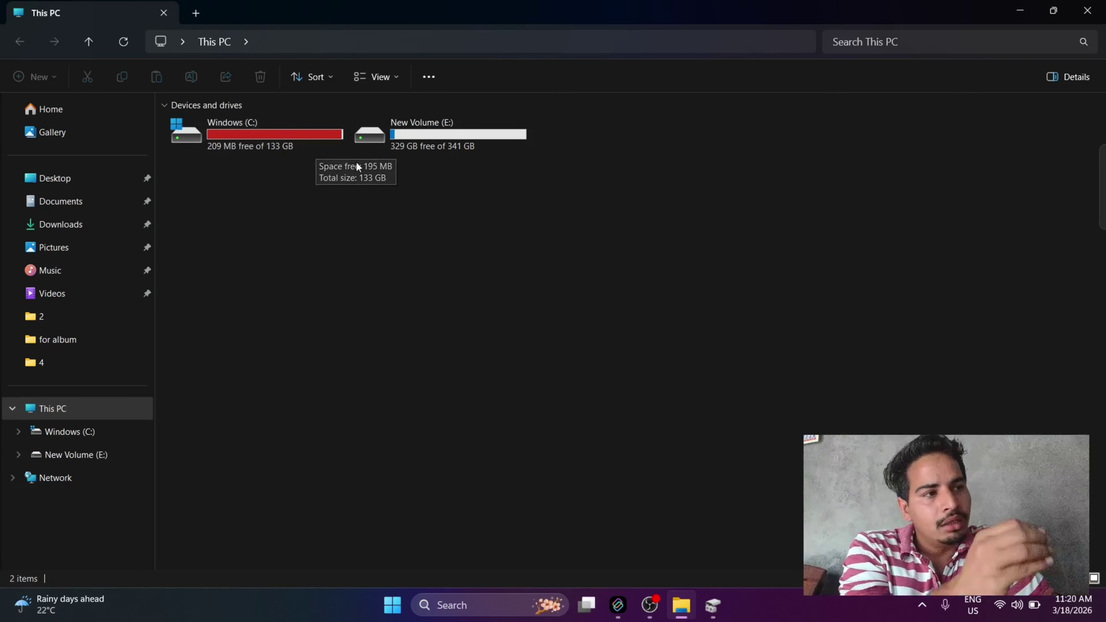
pyautogui.moveTo(480, 150)
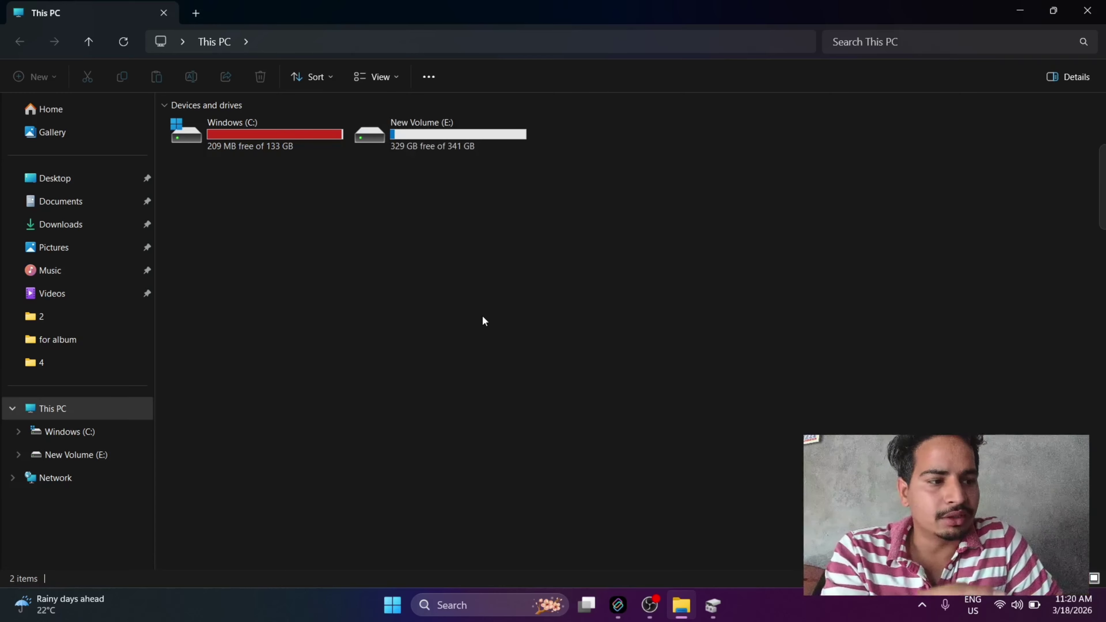
pyautogui.rightClick(395, 593)
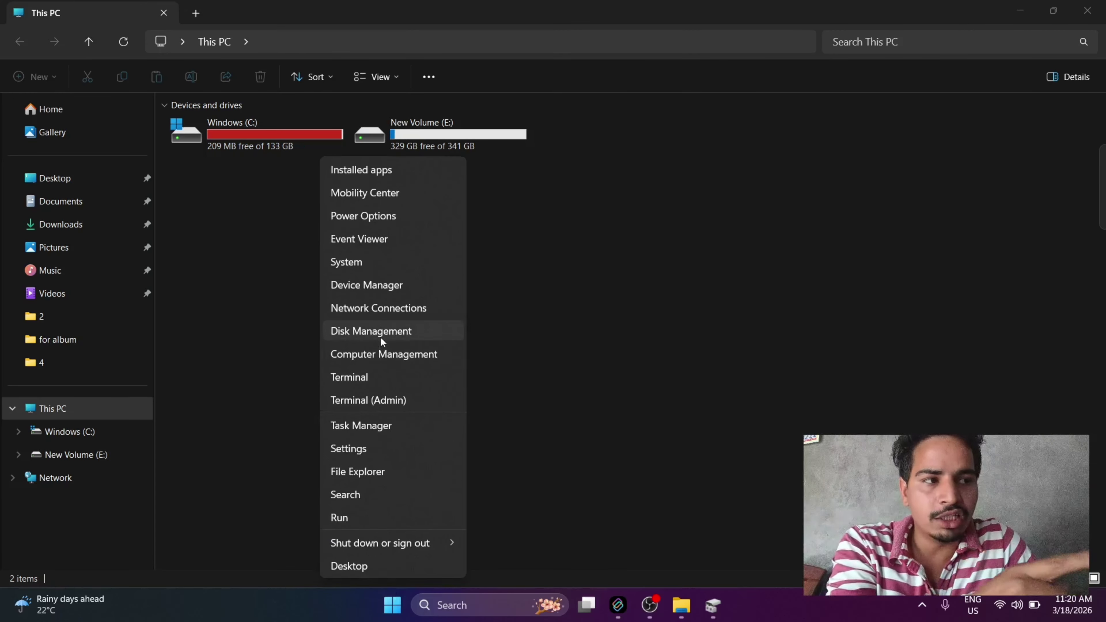
pyautogui.click(596, 481)
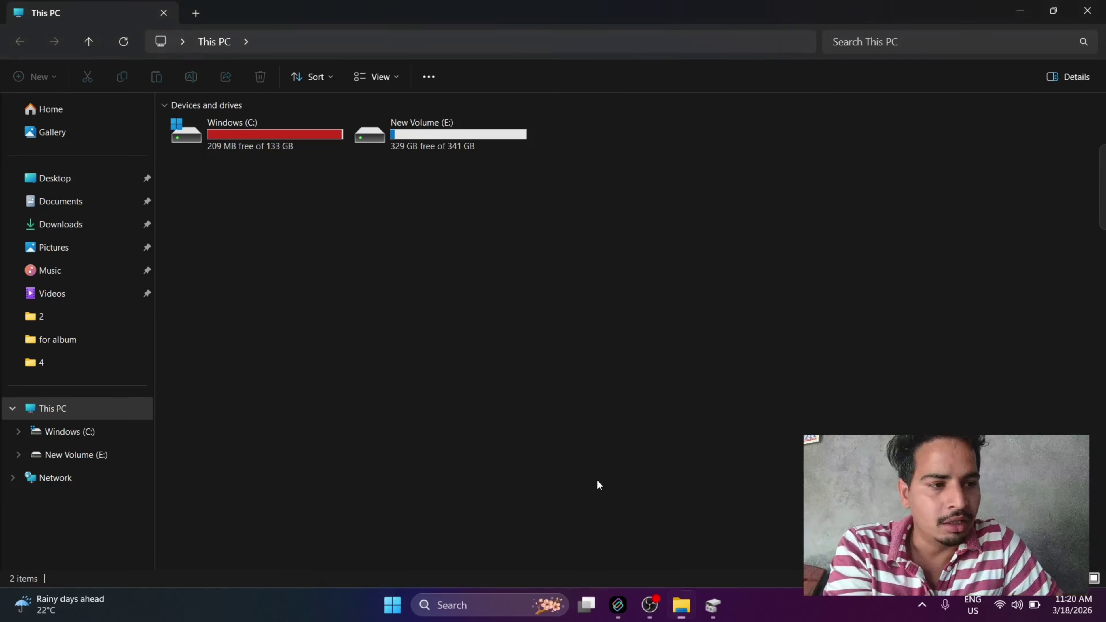
pyautogui.rightClick(392, 603)
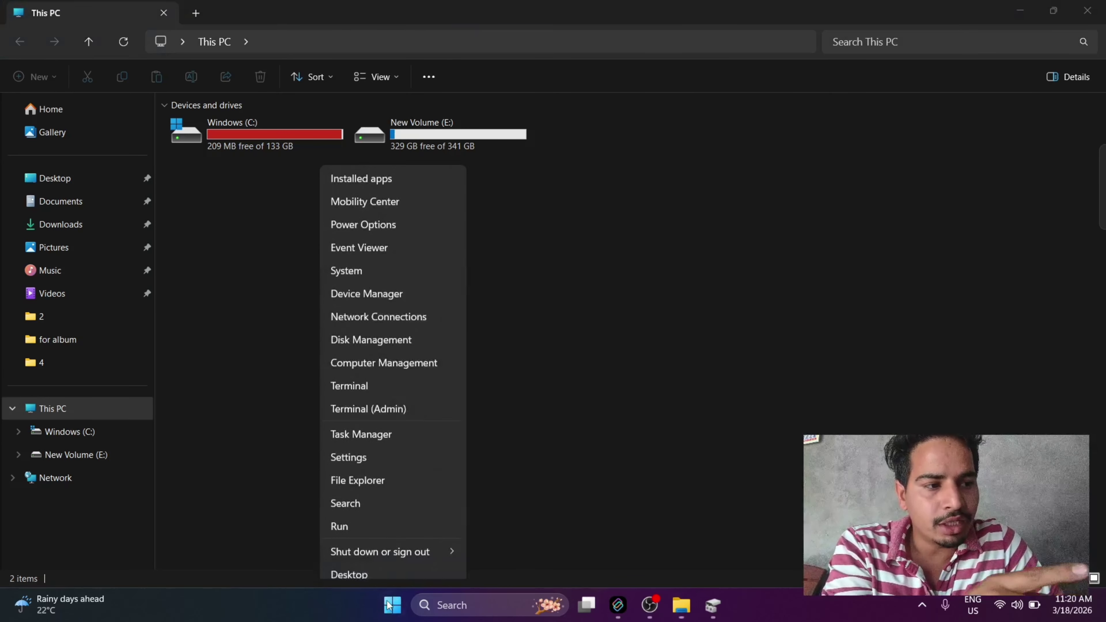
pyautogui.click(384, 334)
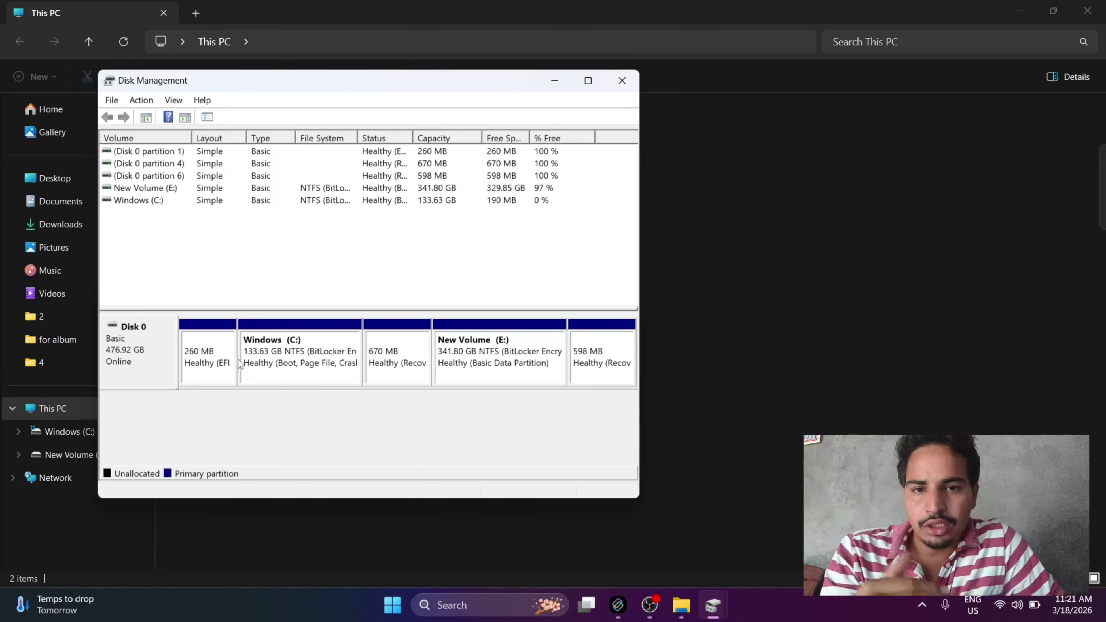
# Shrink the New Volume (E:) partition by 102400 MB.
pyautogui.click(281, 371)
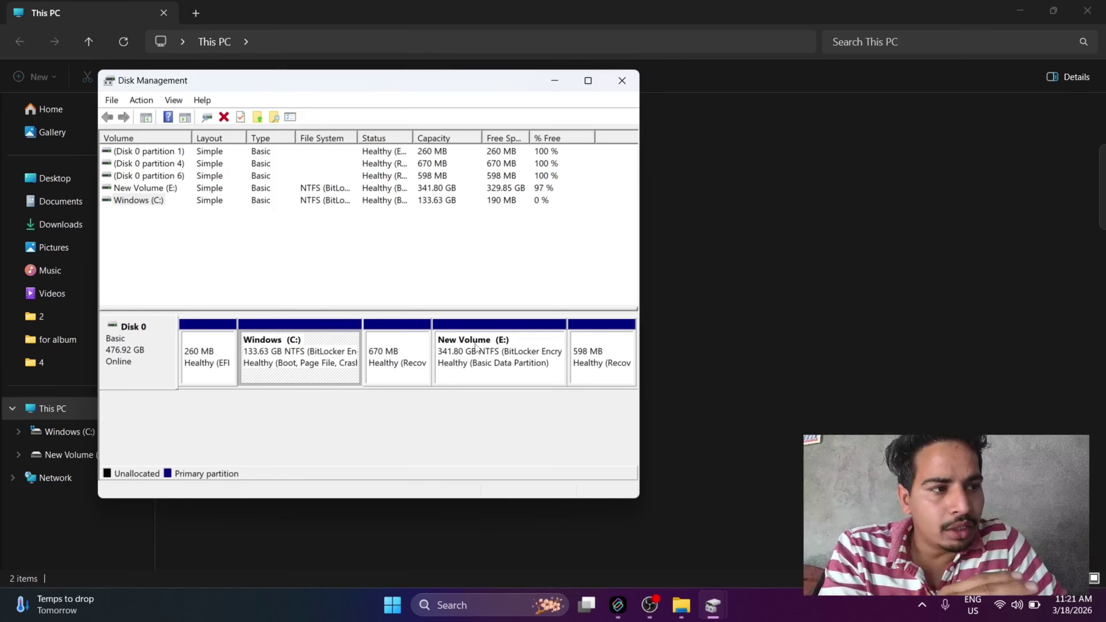
pyautogui.rightClick(484, 375)
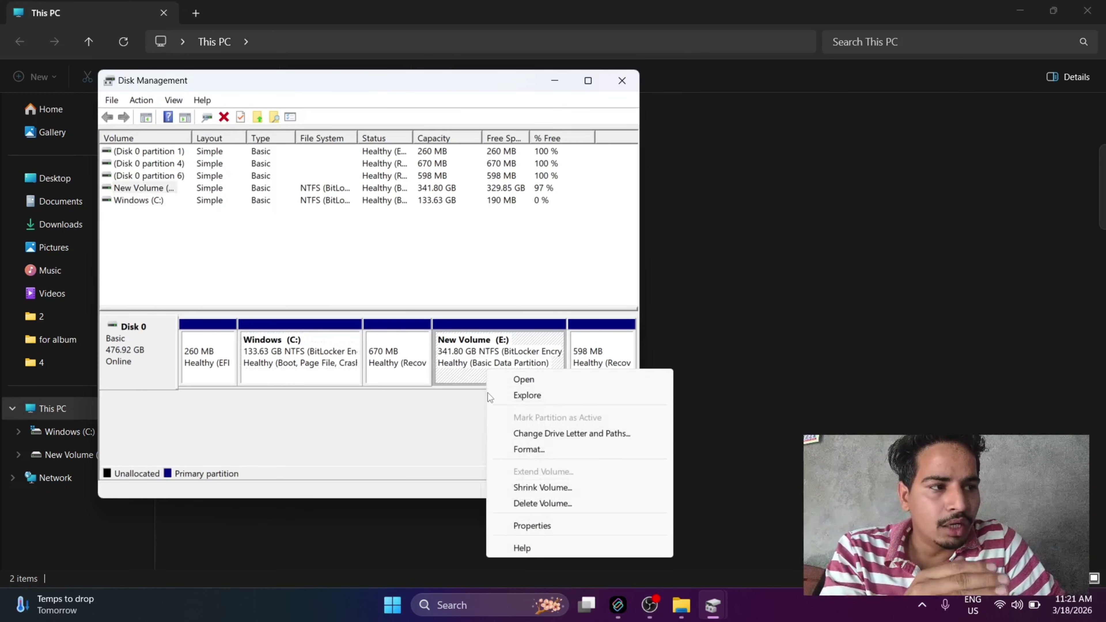
pyautogui.click(522, 487)
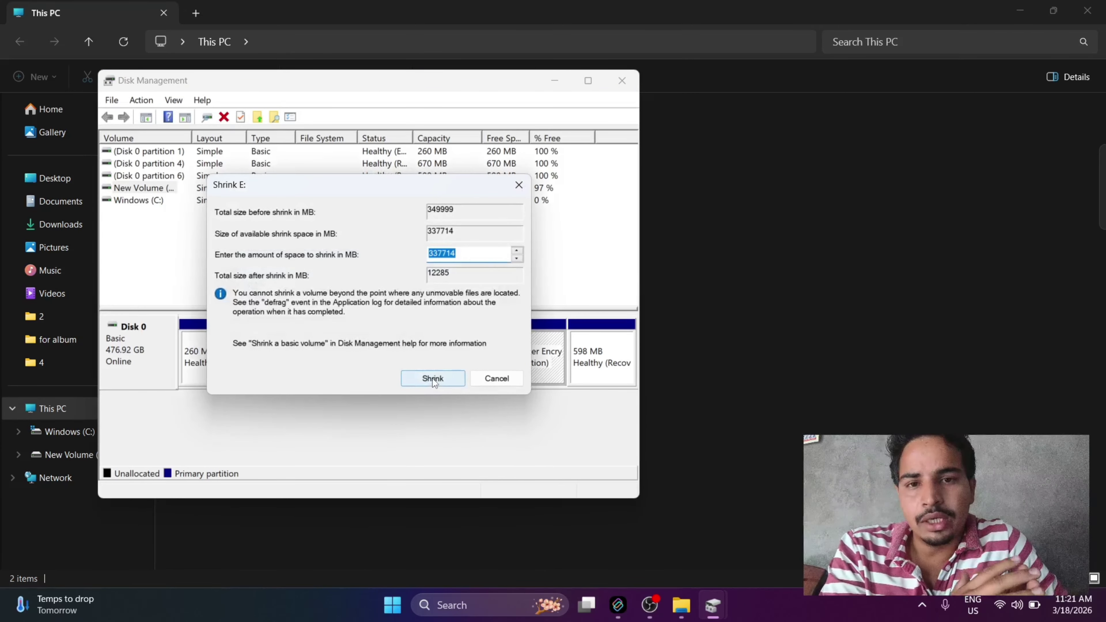
pyautogui.moveTo(371, 185); pyautogui.dragTo(436, 285)
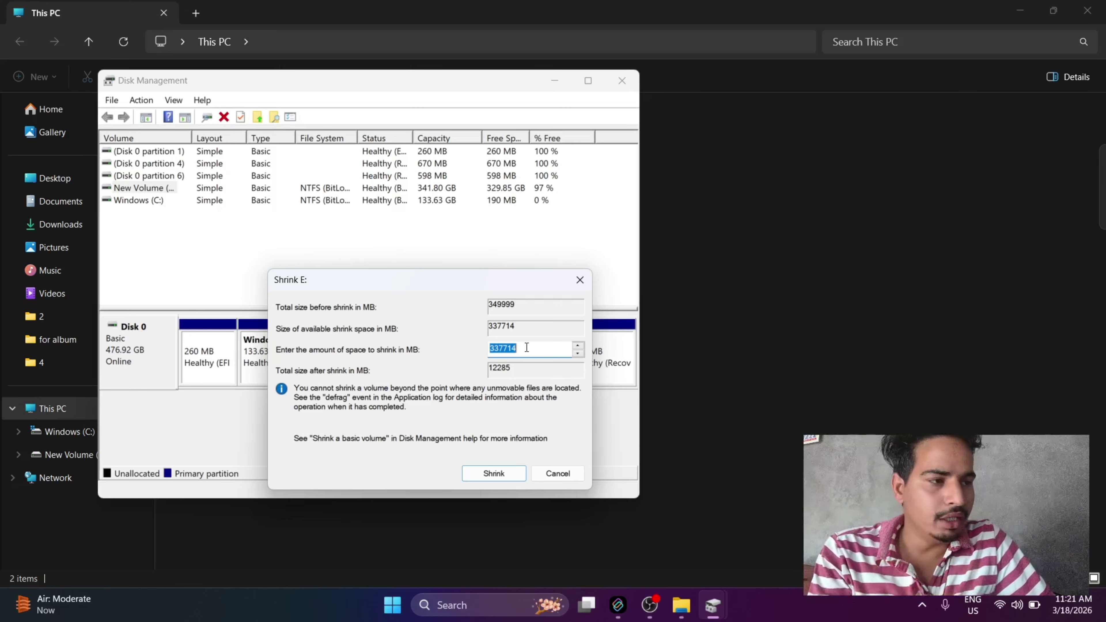
pyautogui.write('1')
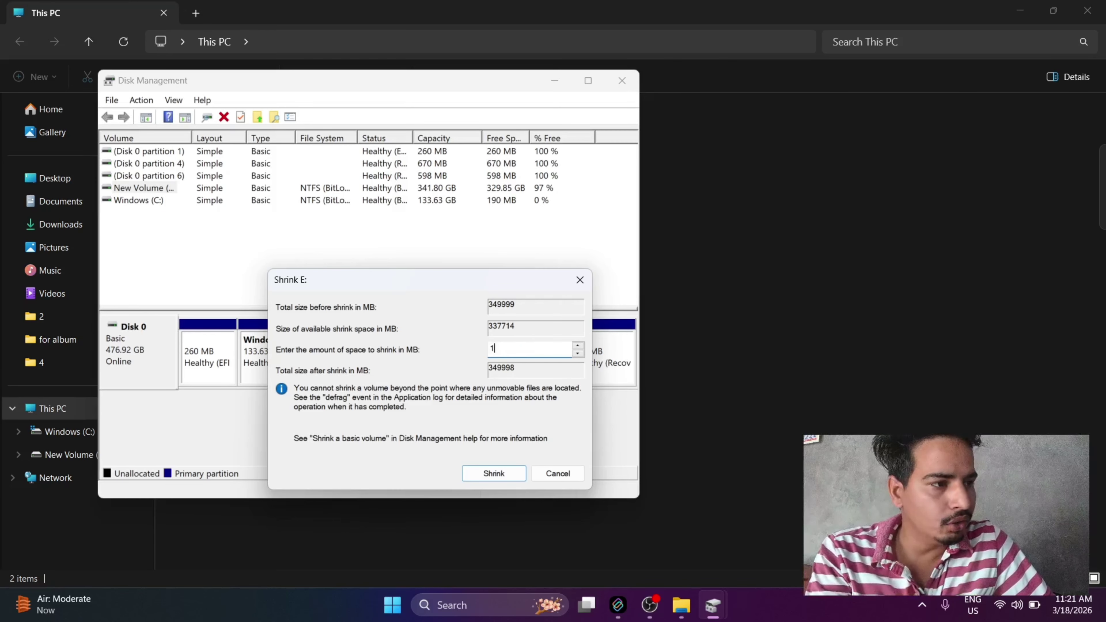
pyautogui.write('02400')
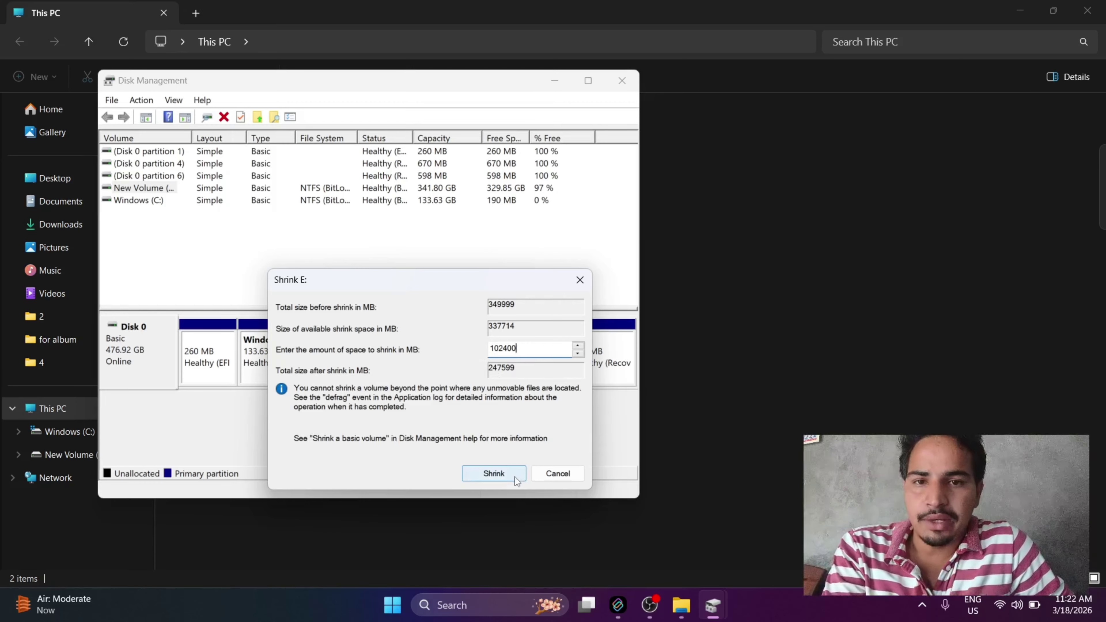
pyautogui.click(501, 476)
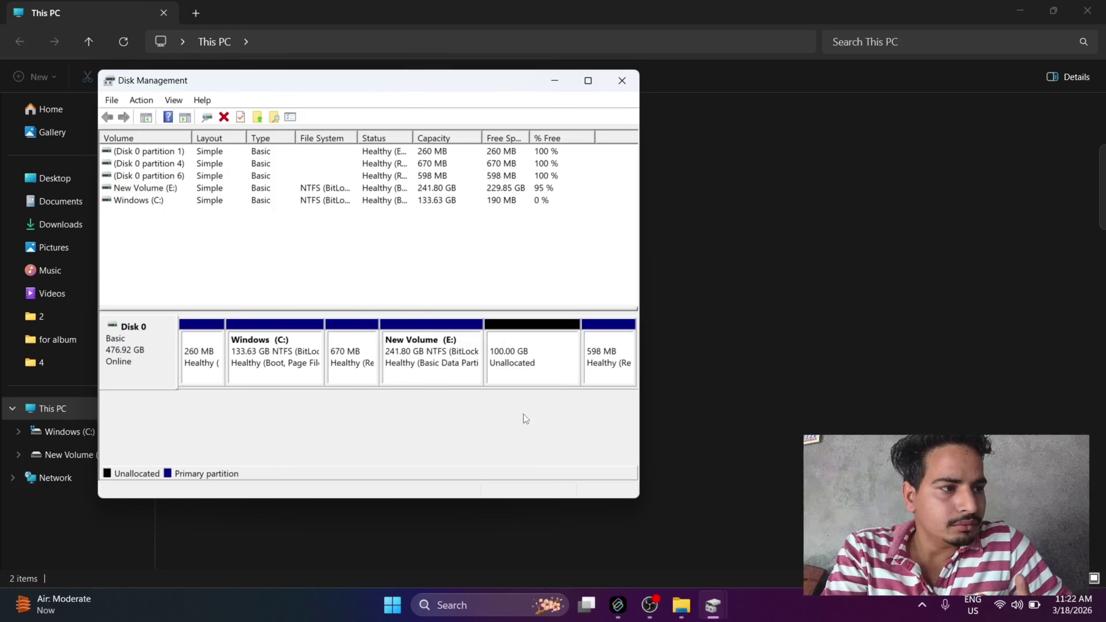
# Create a new NTFS simple volume with drive letter D: in the 100 GB unallocated space.
pyautogui.rightClick(533, 362)
pyautogui.rightClick(540, 226)
pyautogui.click(475, 288)
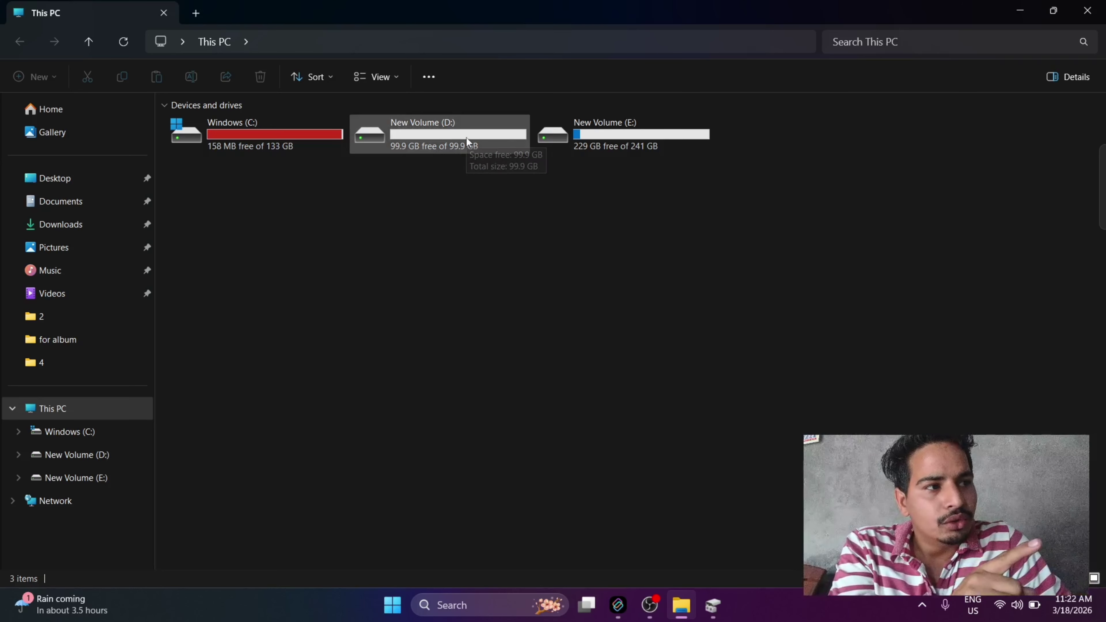
# Examine the new D: volume and the shrunken E: volume in File Explorer and Disk Management.
pyautogui.click(460, 147)
pyautogui.click(712, 605)
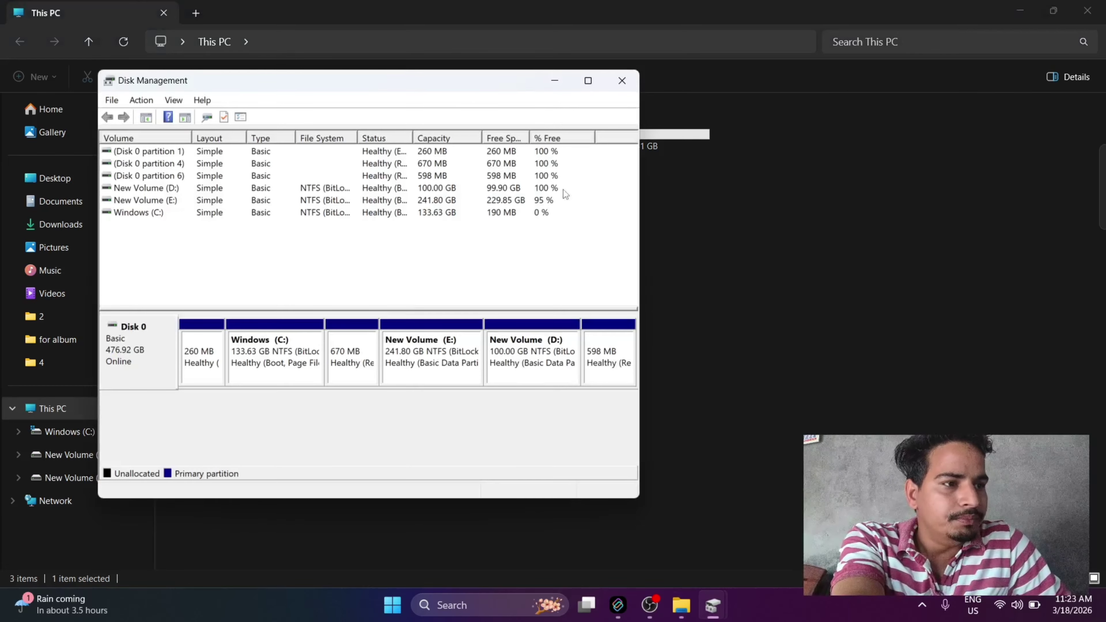
pyautogui.moveTo(440, 86); pyautogui.dragTo(531, 126)
pyautogui.click(577, 110)
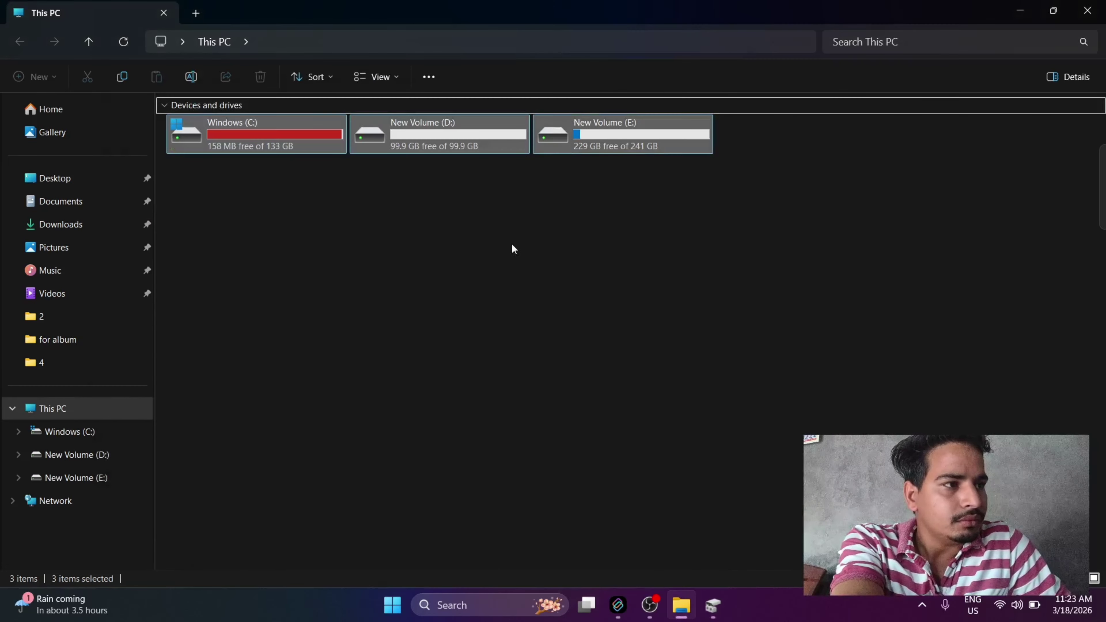
pyautogui.click(465, 232)
pyautogui.rightClick(465, 235)
pyautogui.hotkey('alt', 'Tab')
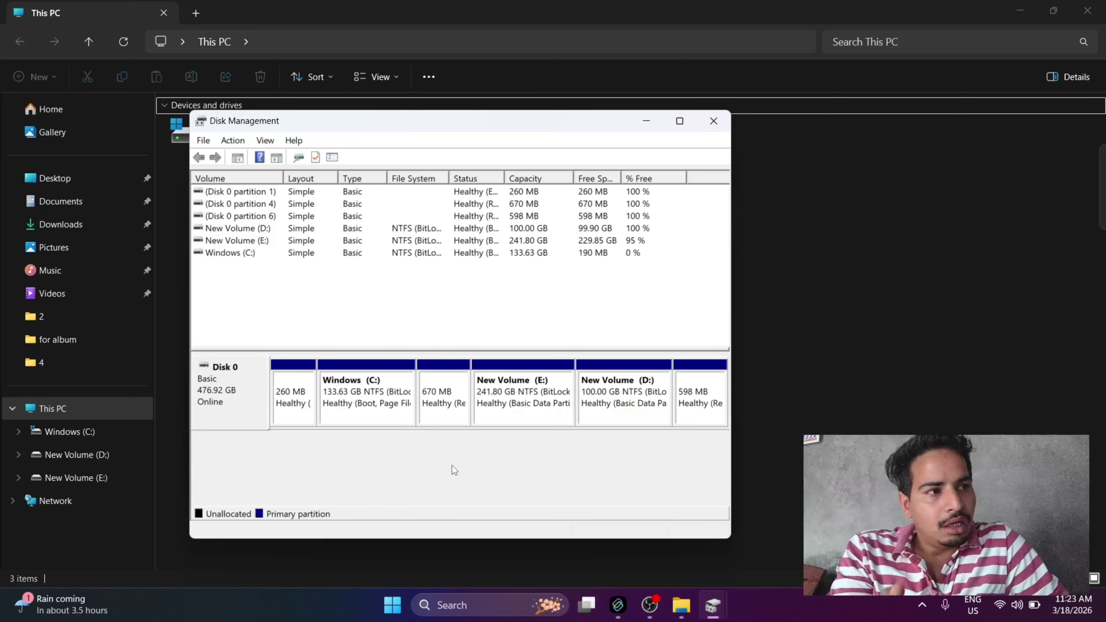
pyautogui.moveTo(360, 131); pyautogui.dragTo(361, 150)
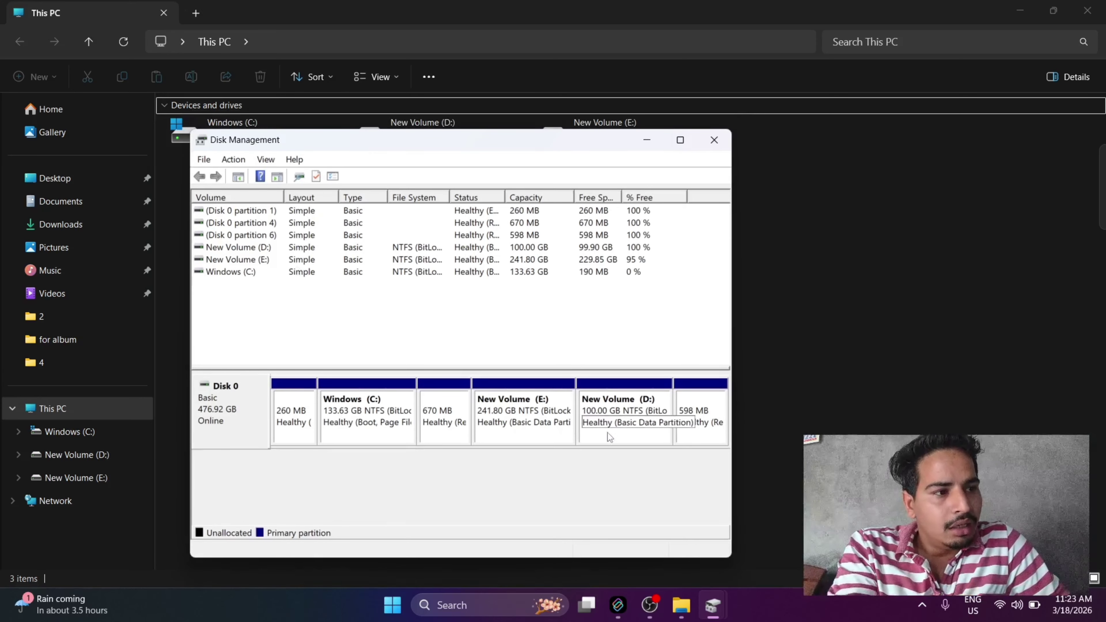
pyautogui.click(634, 437)
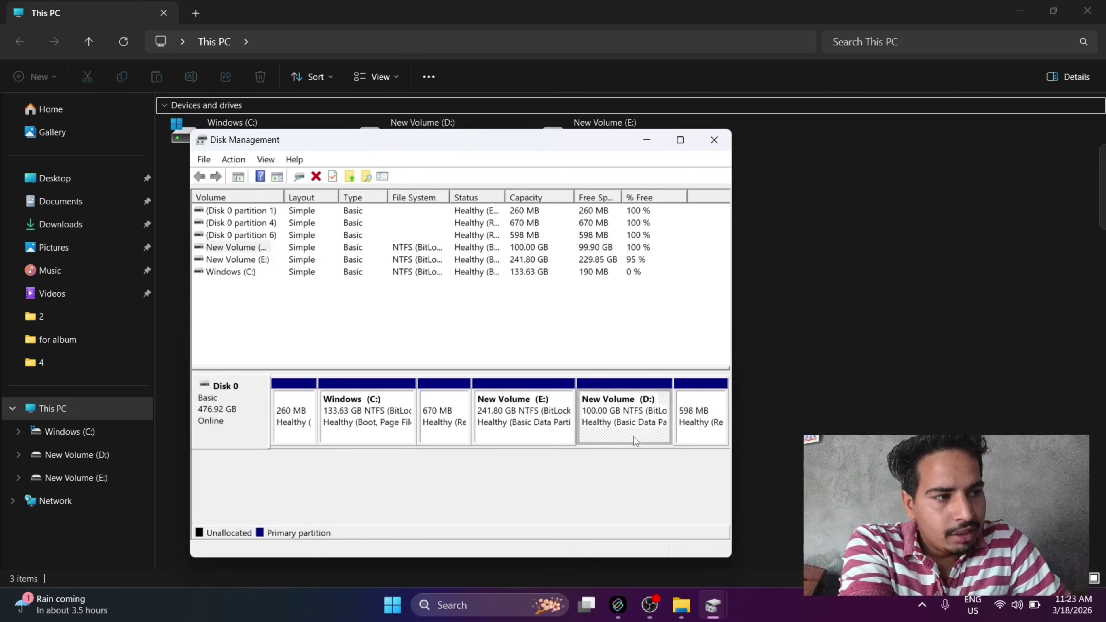
pyautogui.click(532, 441)
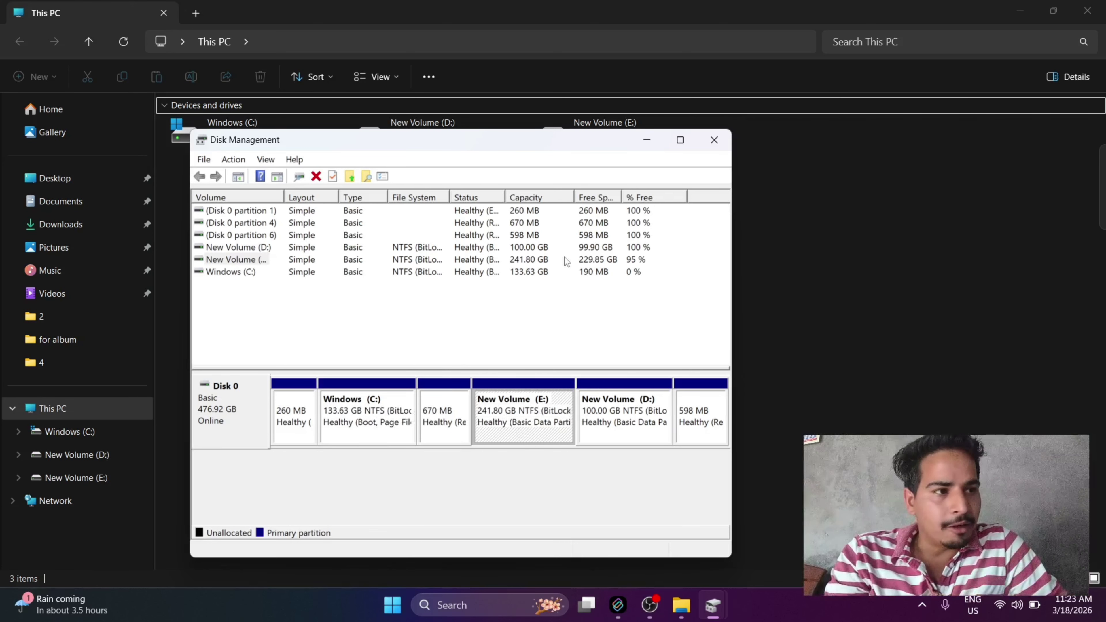
pyautogui.moveTo(531, 145); pyautogui.dragTo(543, 204)
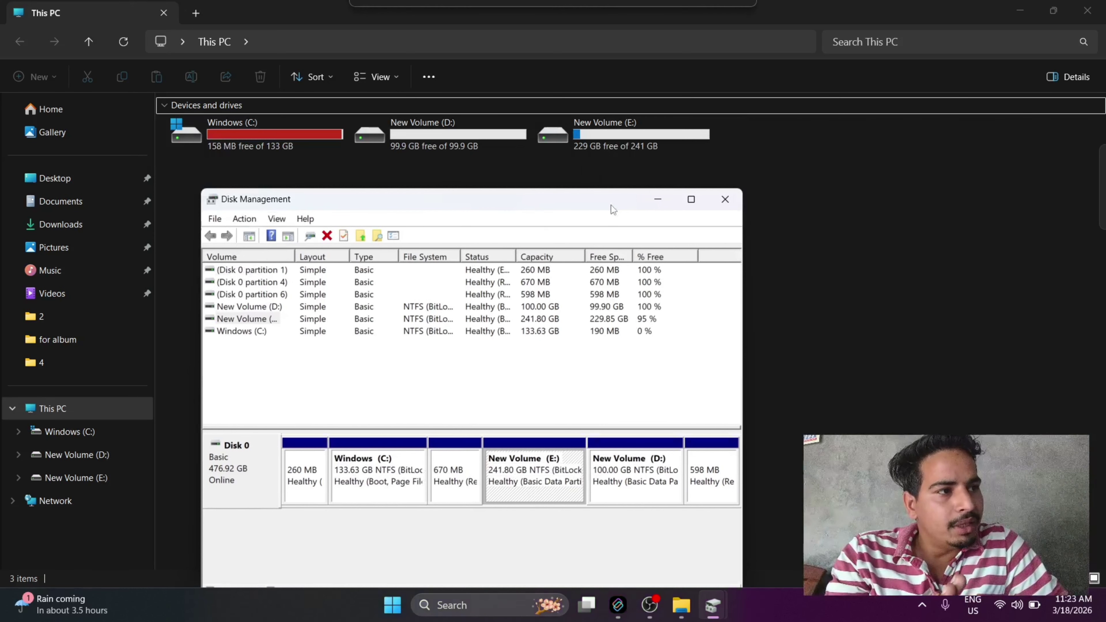
pyautogui.click(726, 198)
# Copy all folders from New Volume (E:) into the empty New Volume (D:).
pyautogui.click(470, 145)
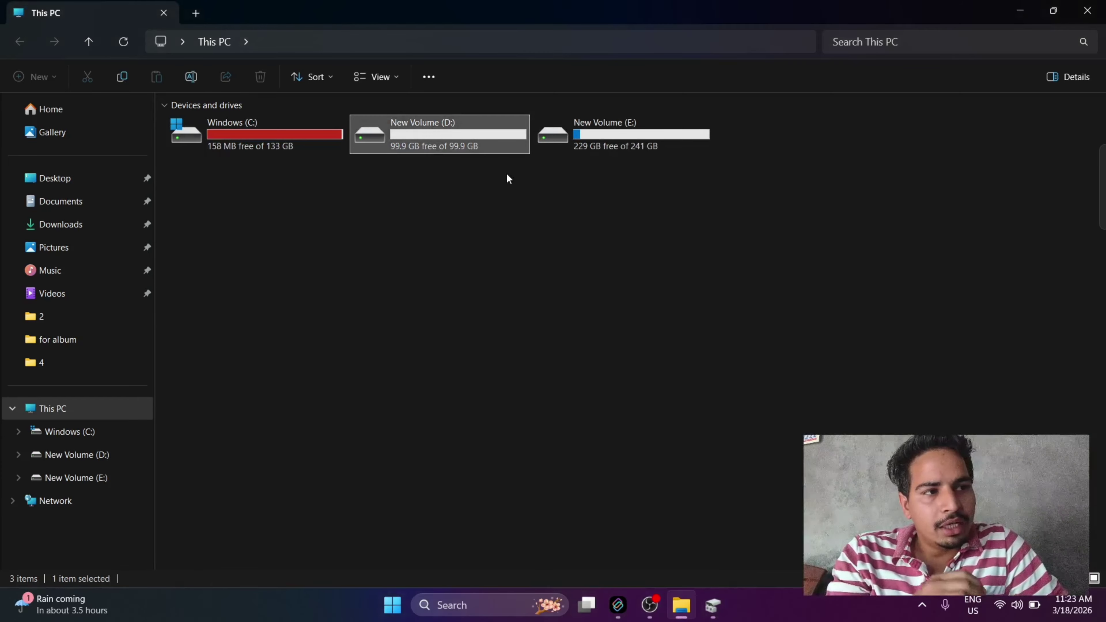
pyautogui.click(603, 152)
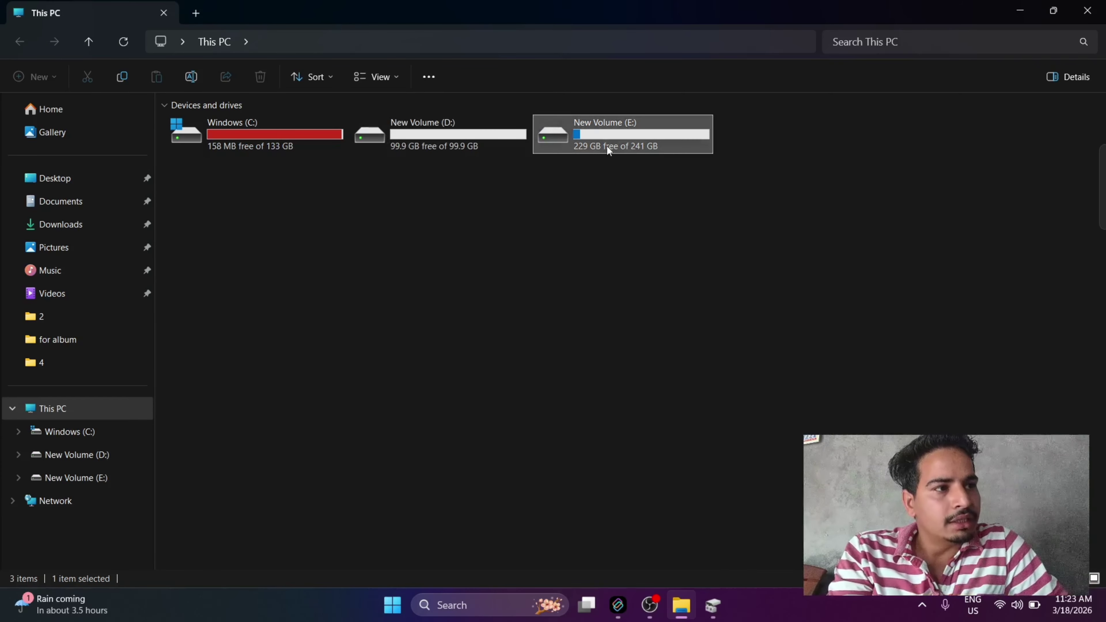
pyautogui.doubleClick(604, 128)
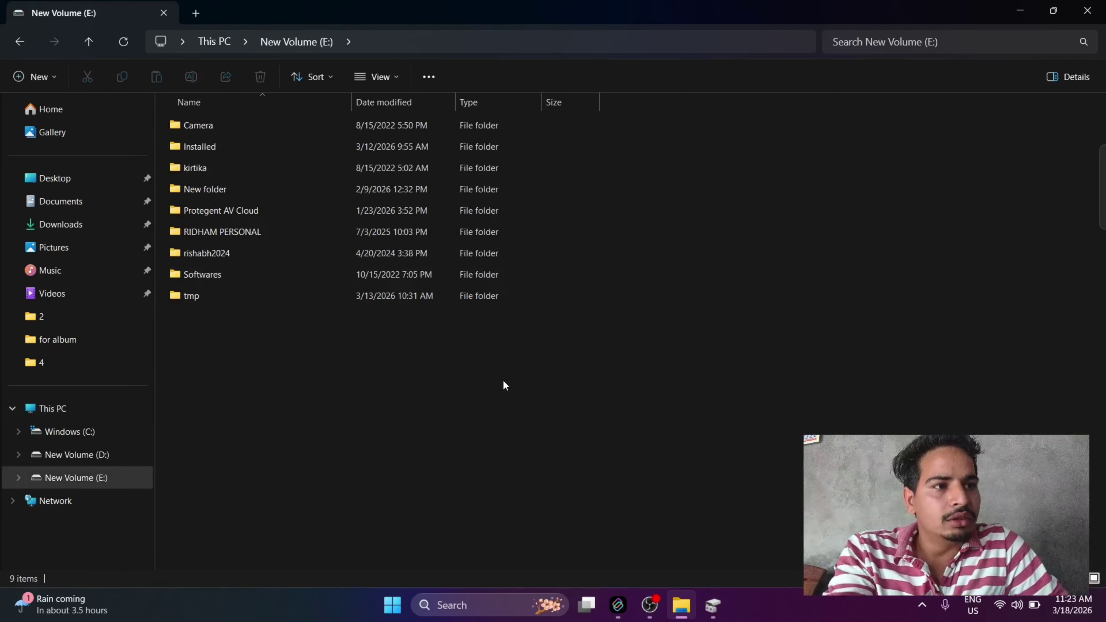
pyautogui.hotkey('ctrl', 'a')
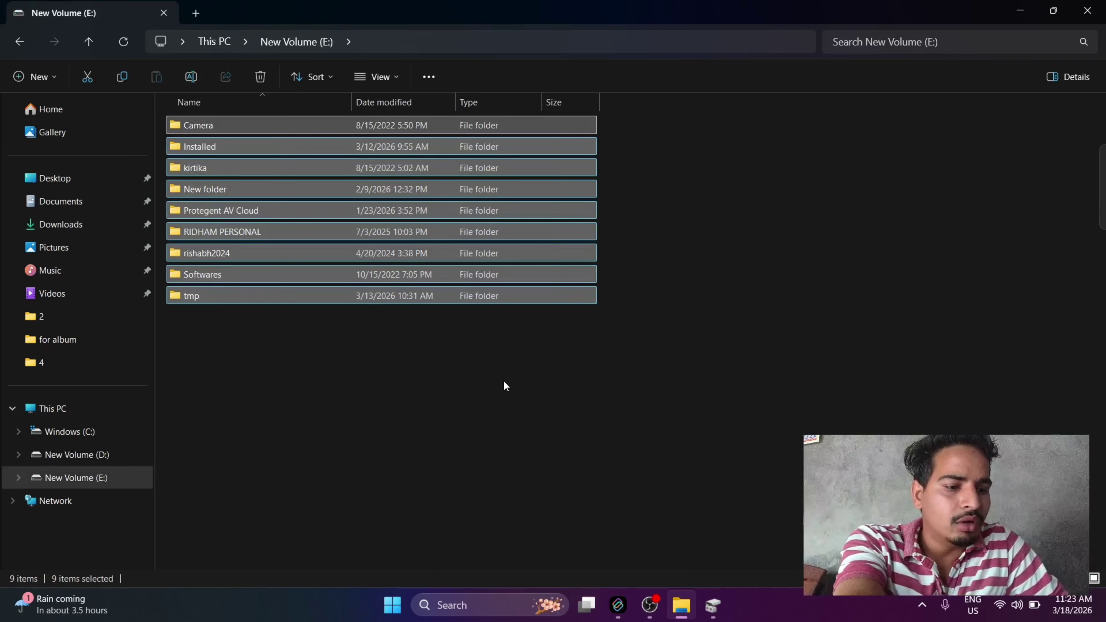
pyautogui.hotkey('alt', 'Left')
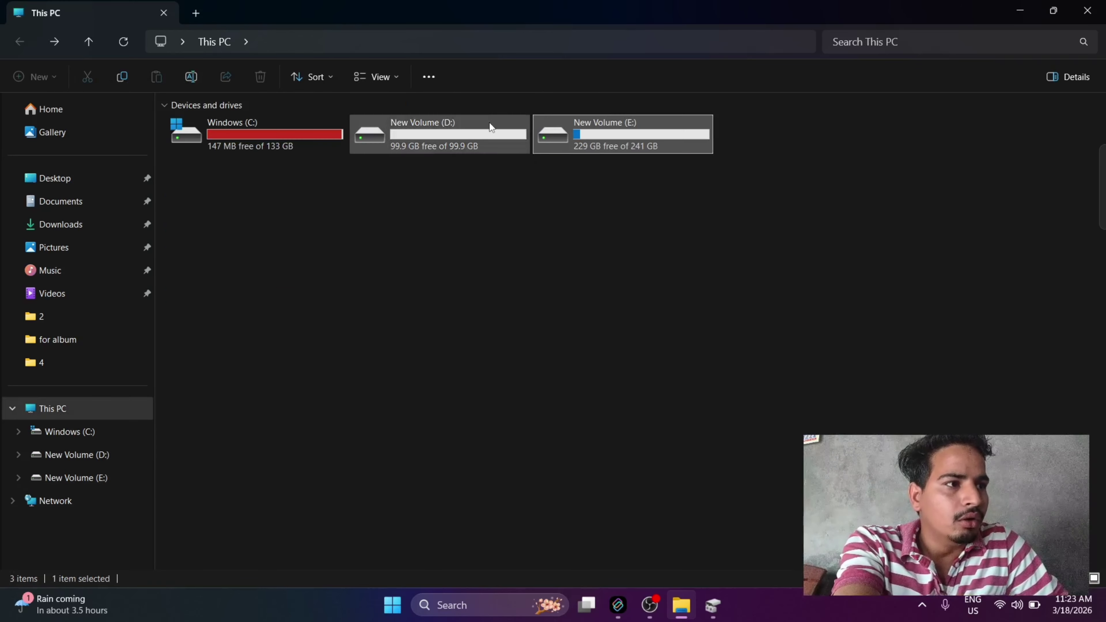
pyautogui.doubleClick(490, 126)
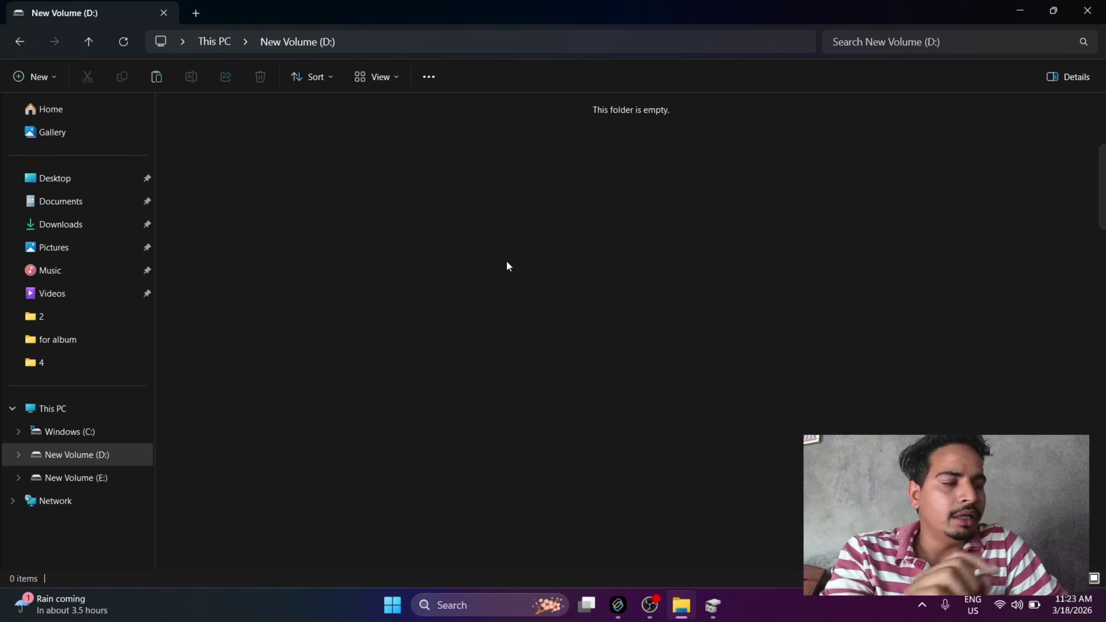
pyautogui.hotkey('ctrl', 'v')
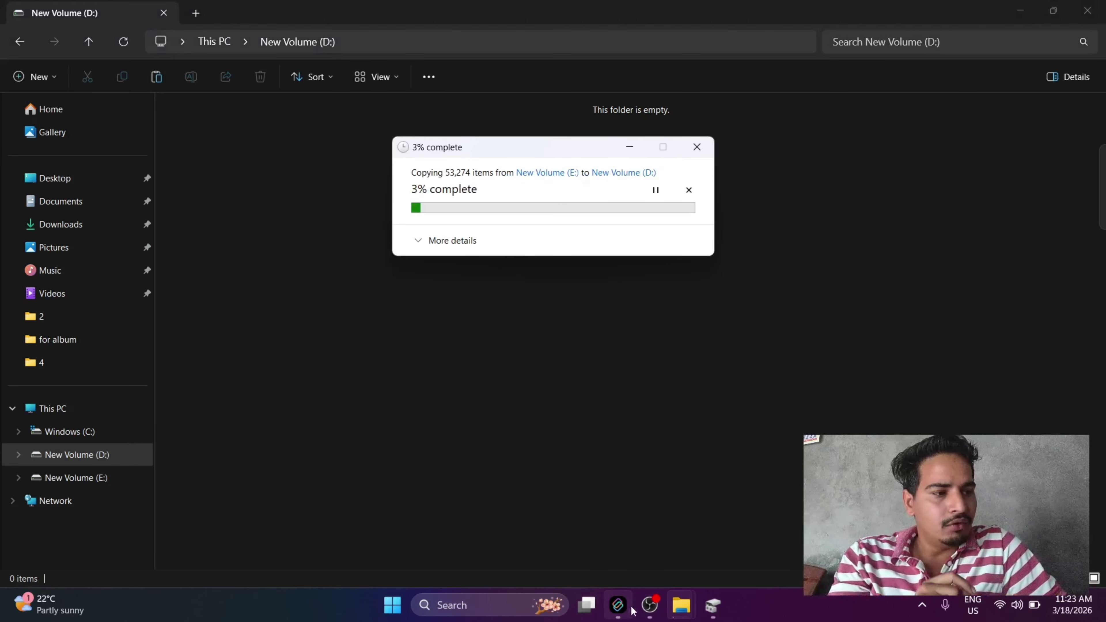
pyautogui.click(650, 605)
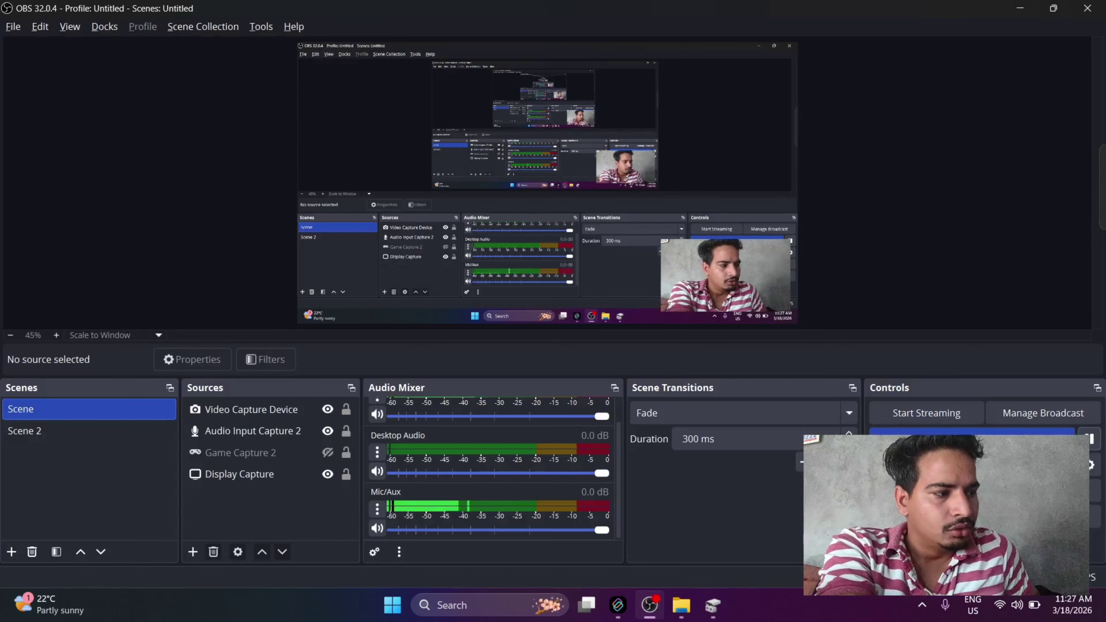
pyautogui.hotkey('alt', 'Tab')
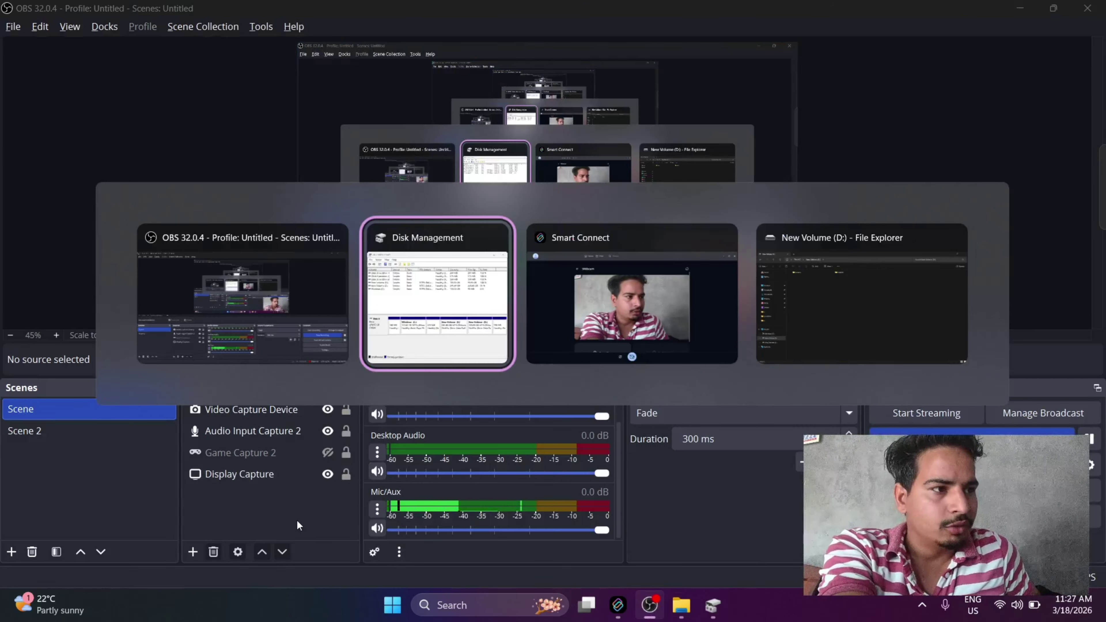
pyautogui.press('Tab')
pyautogui.press('Tab')
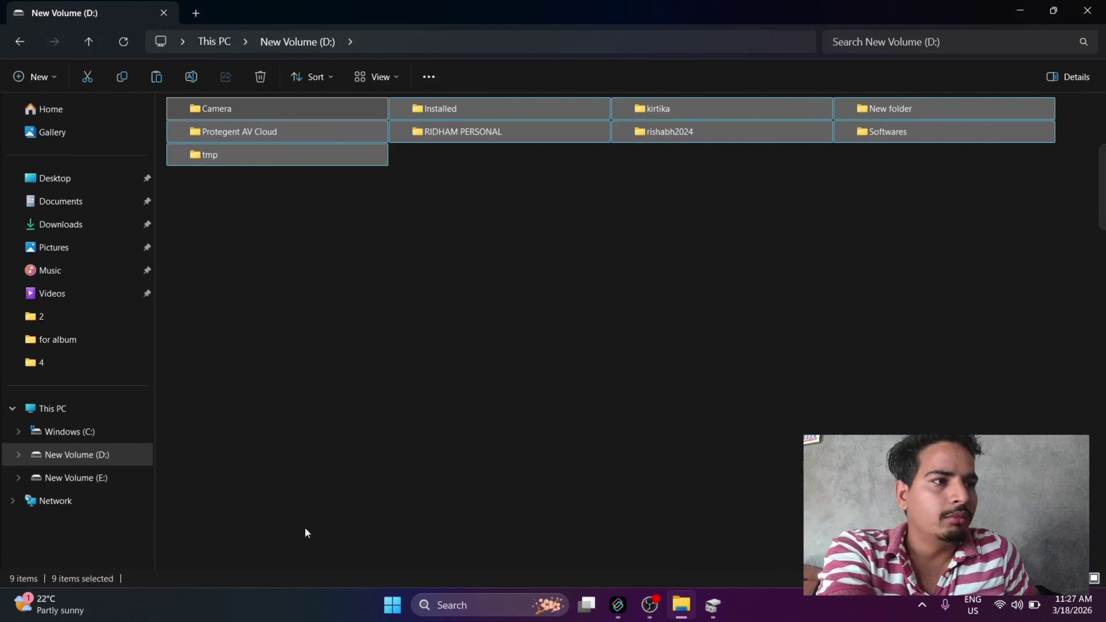
# Return from New Volume (D:) to This PC and refresh the drive list to check the used space.
pyautogui.click(305, 532)
pyautogui.click(20, 42)
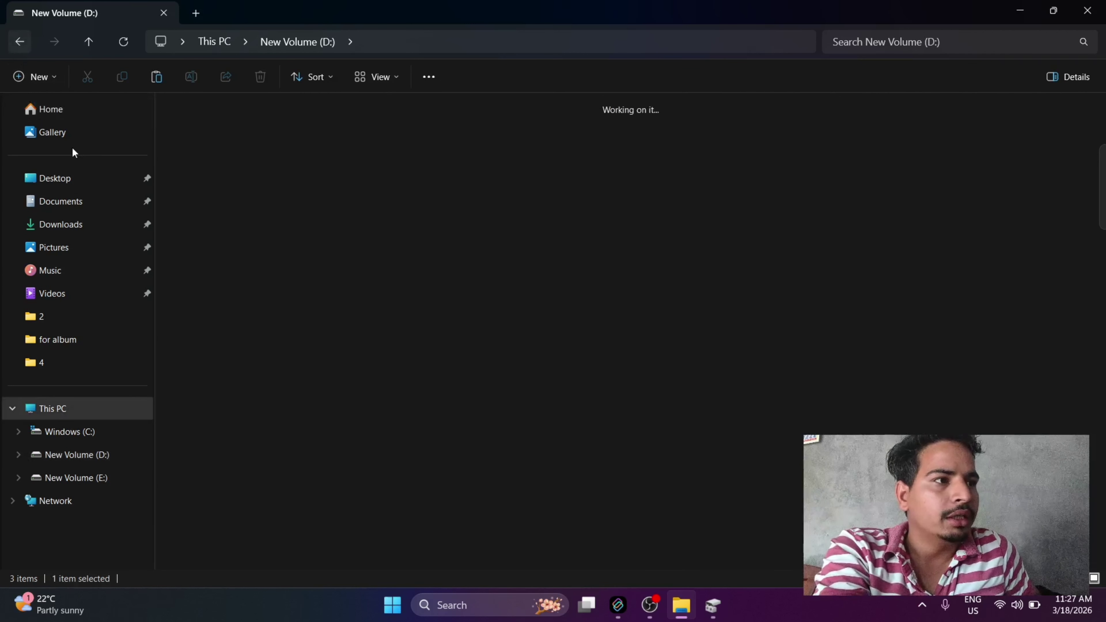
pyautogui.rightClick(531, 252)
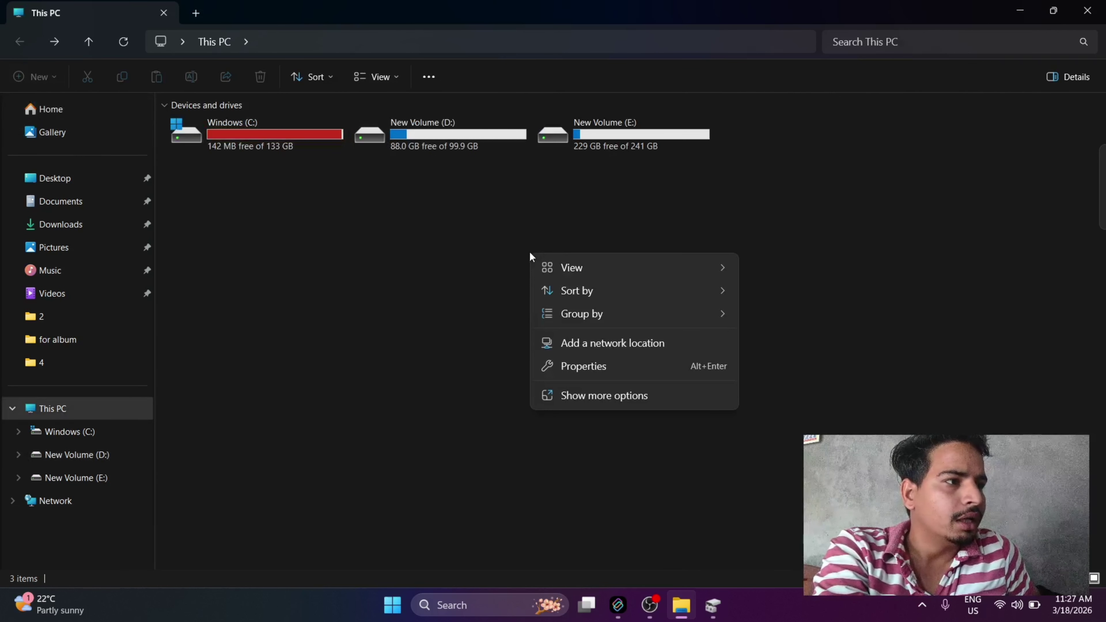
pyautogui.click(448, 270)
pyautogui.rightClick(442, 267)
pyautogui.click(415, 271)
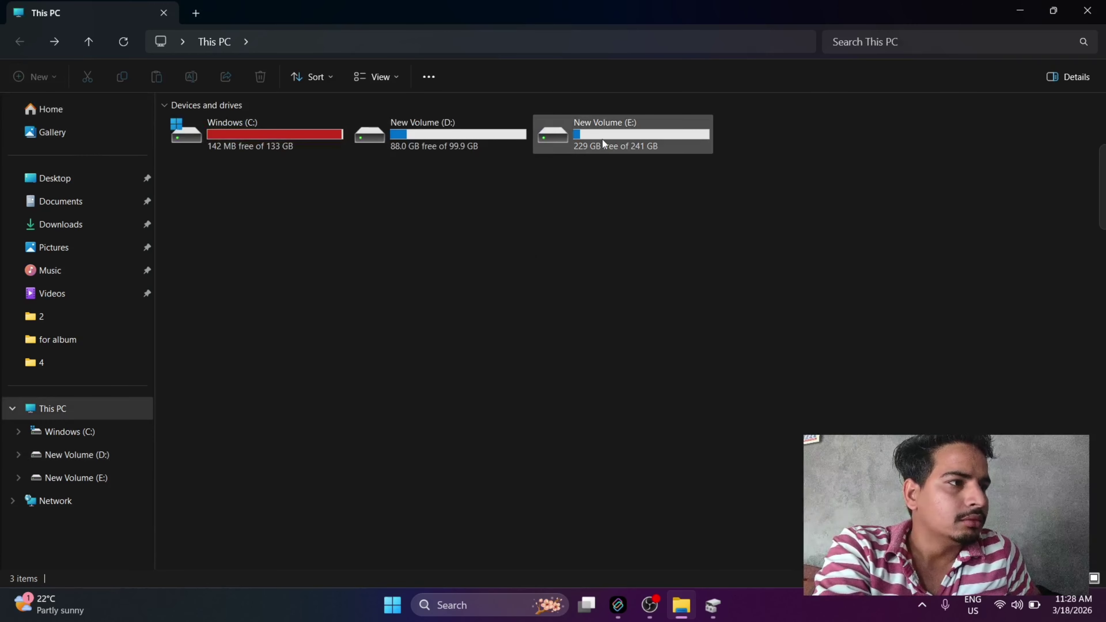
# Open New Volume (D:), refresh it, and check the copied images in the Pictures subfolder of the personal folder beside Installed.
pyautogui.doubleClick(442, 140)
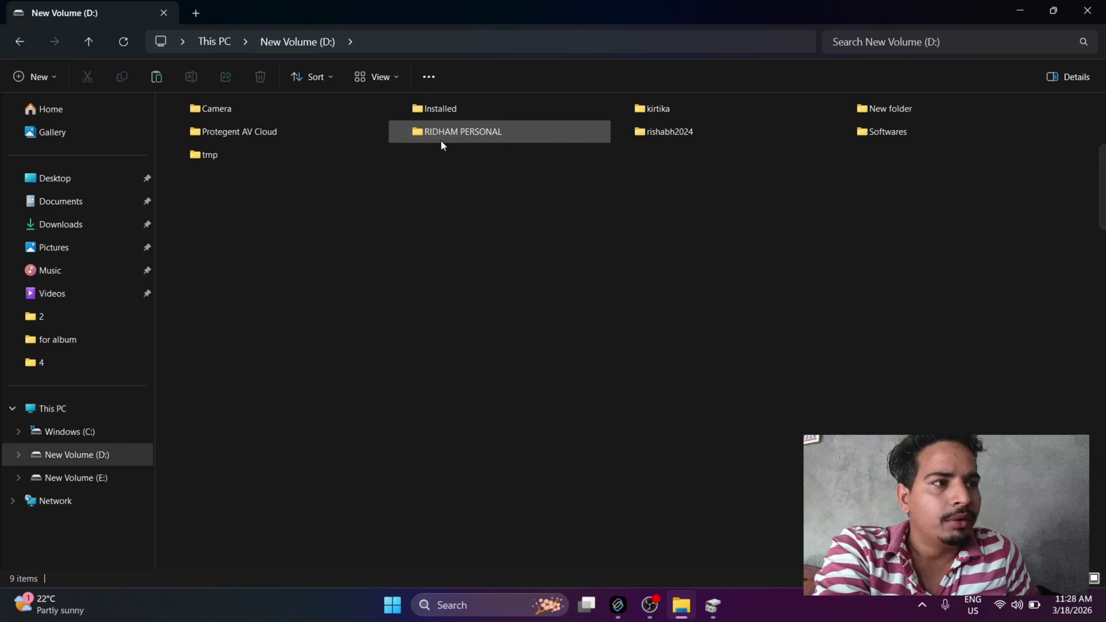
pyautogui.rightClick(466, 200)
pyautogui.click(390, 239)
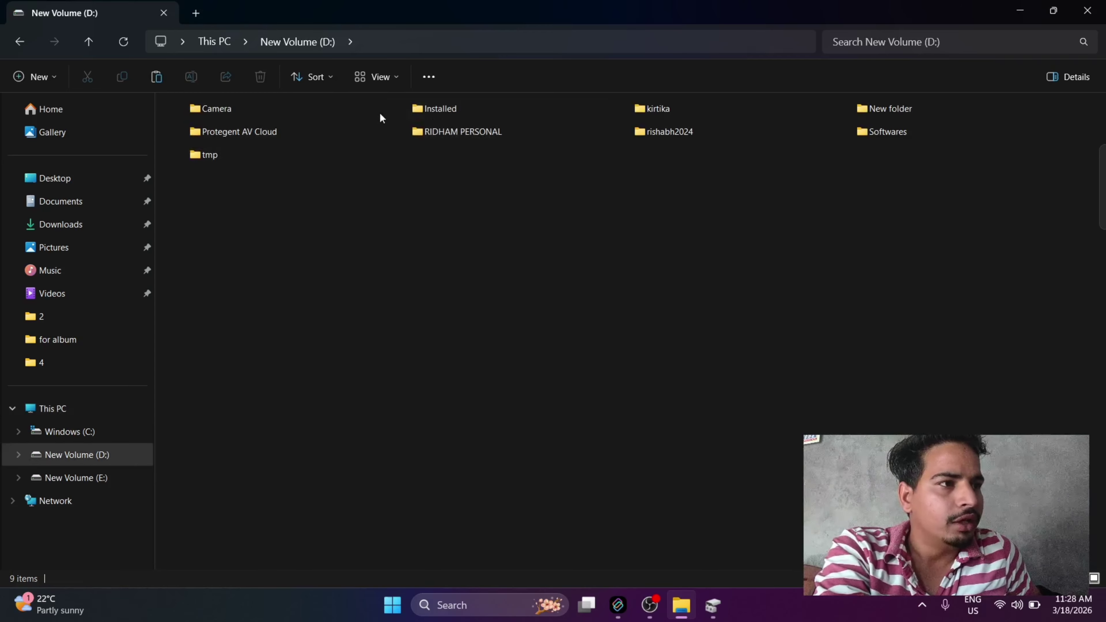
pyautogui.doubleClick(655, 109)
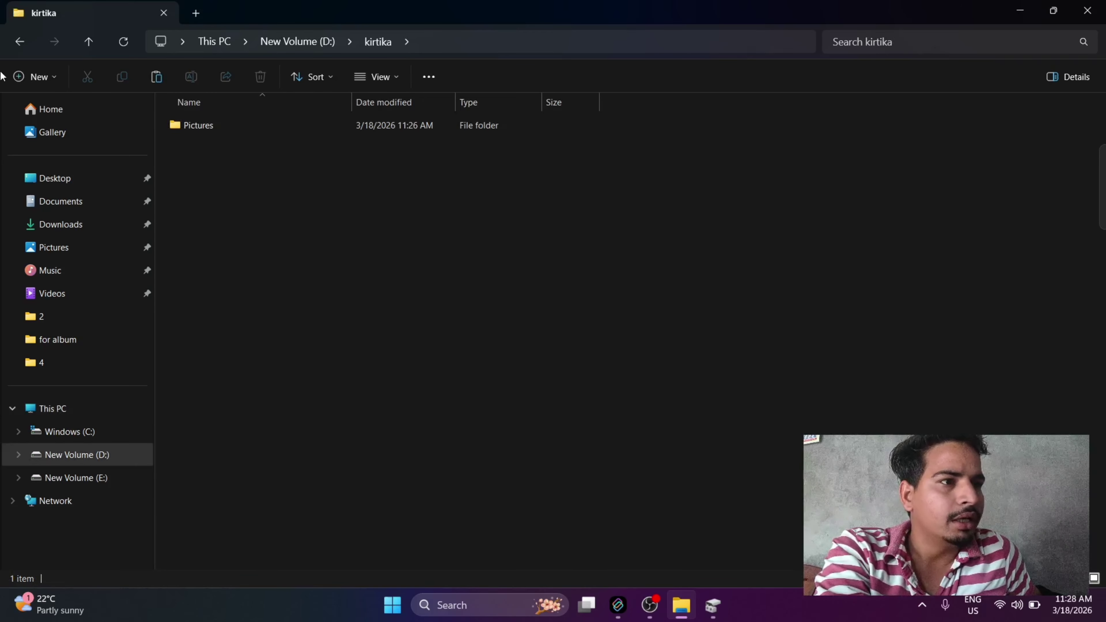
pyautogui.doubleClick(195, 125)
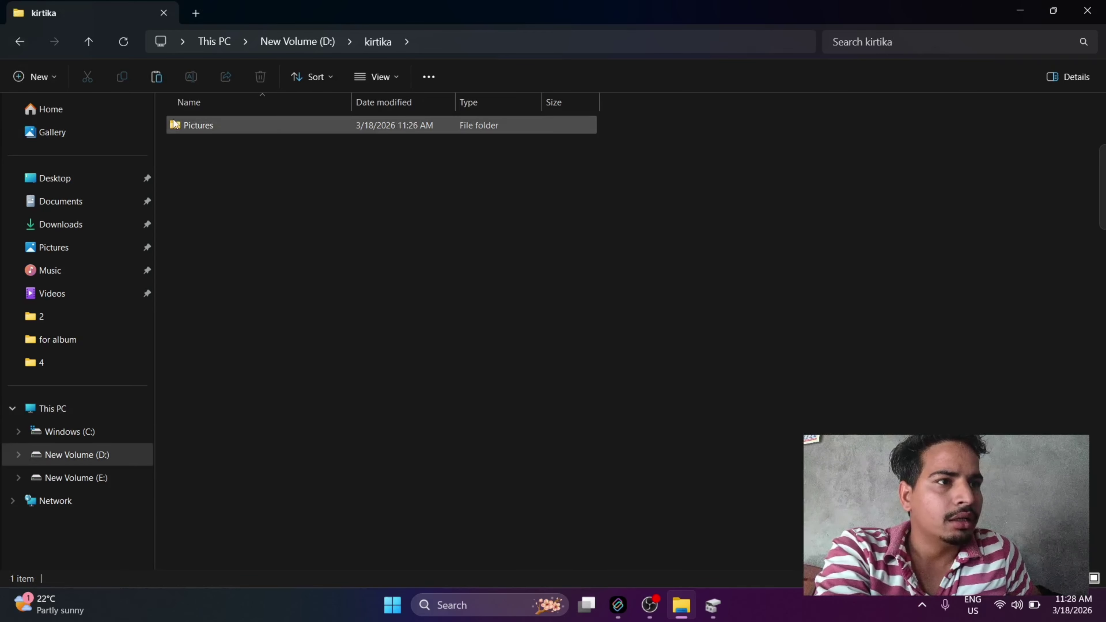
pyautogui.click(21, 41)
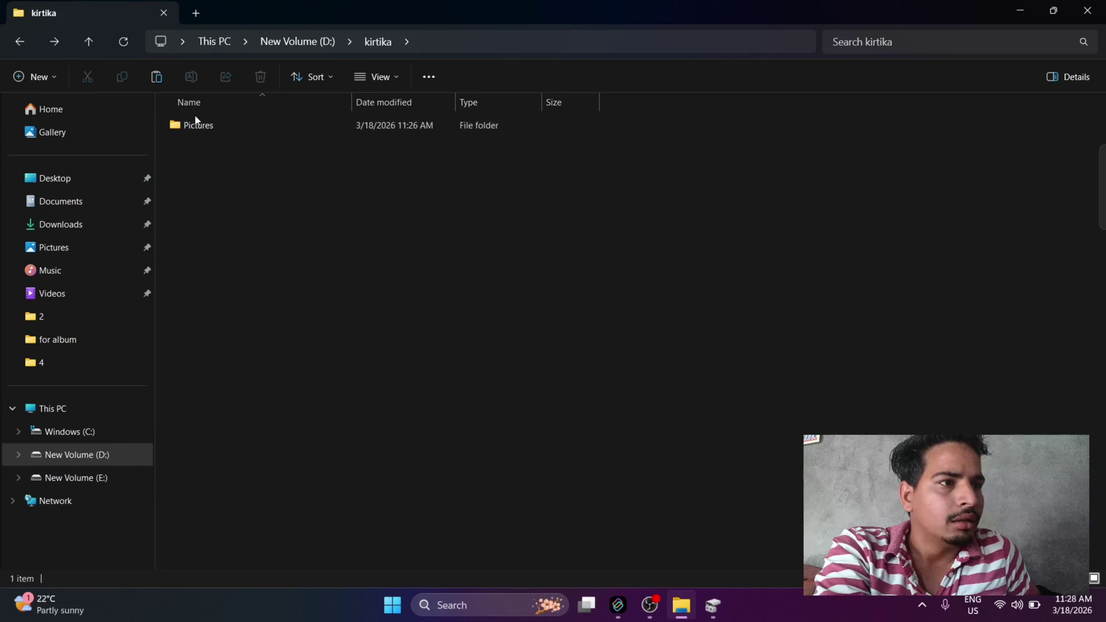
pyautogui.doubleClick(196, 124)
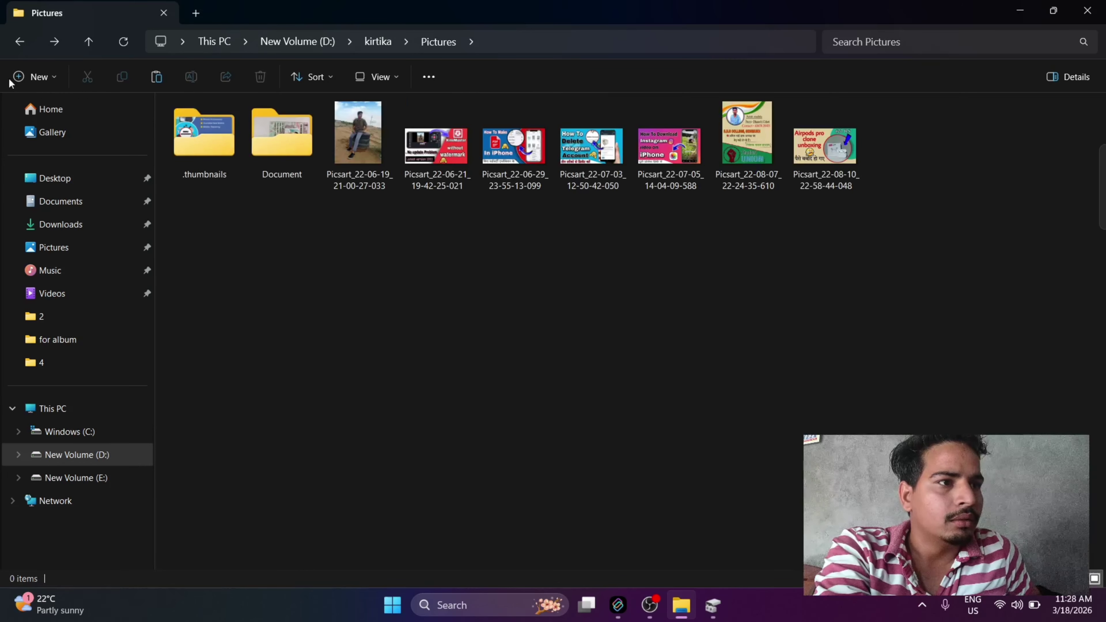
pyautogui.click(20, 41)
pyautogui.click(21, 42)
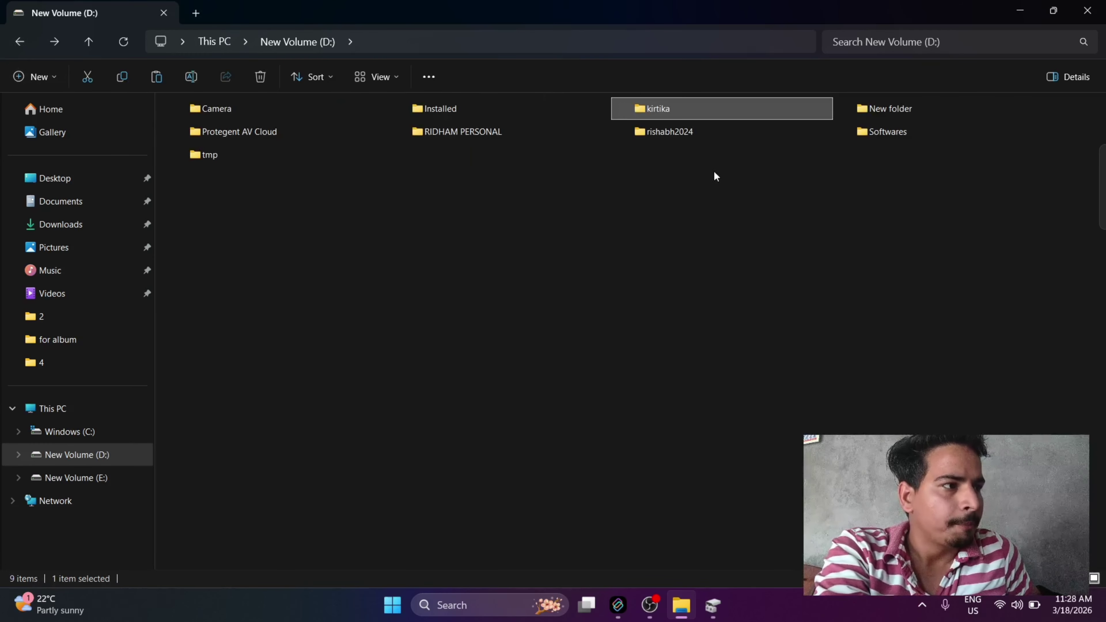
# Check the contents of the New folder, Camera and Installed folders on New Volume (D:) and return to This PC.
pyautogui.doubleClick(877, 108)
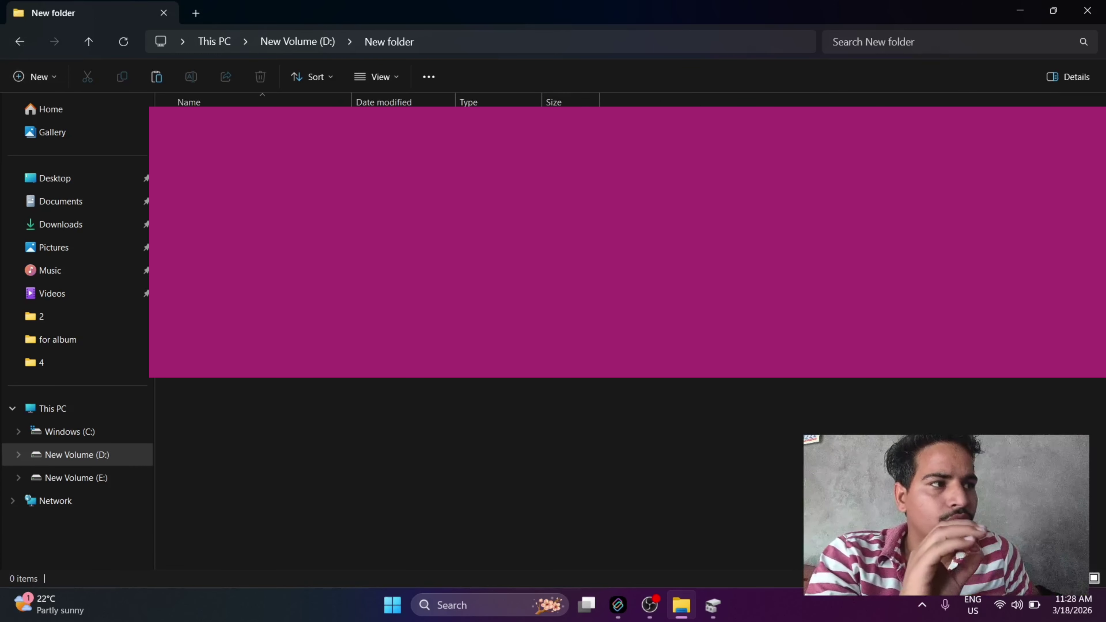
pyautogui.click(19, 42)
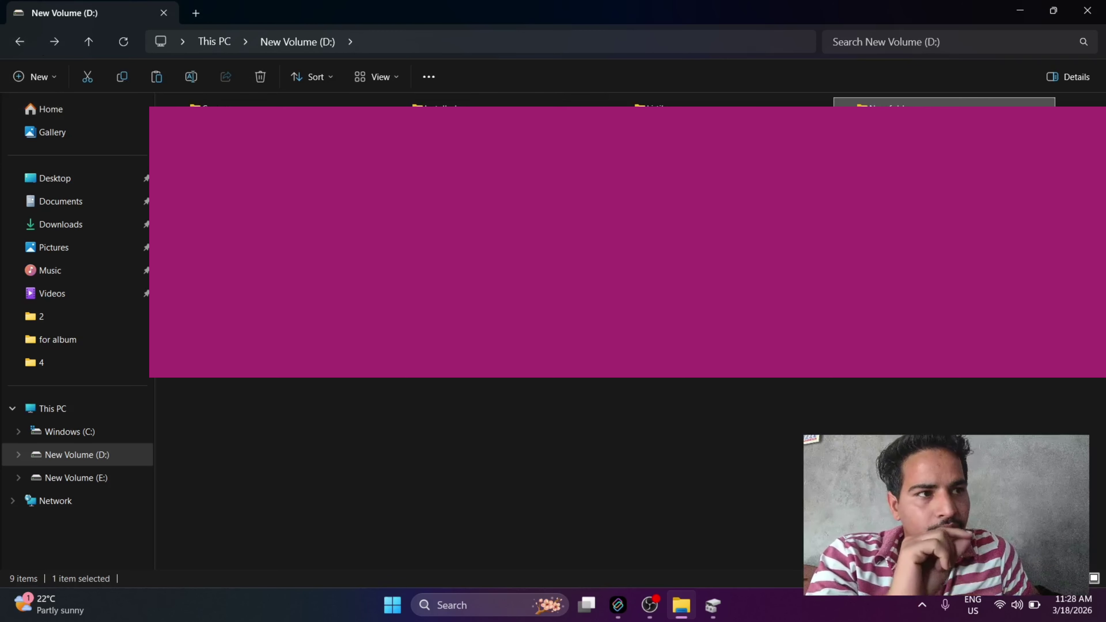
pyautogui.press('Return')
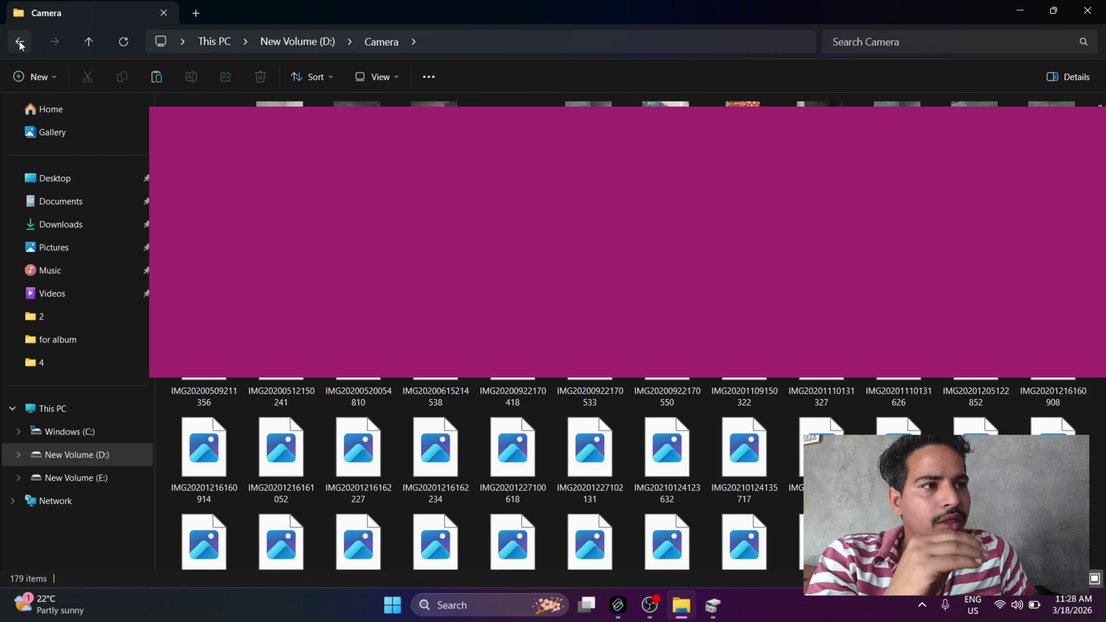
pyautogui.click(21, 41)
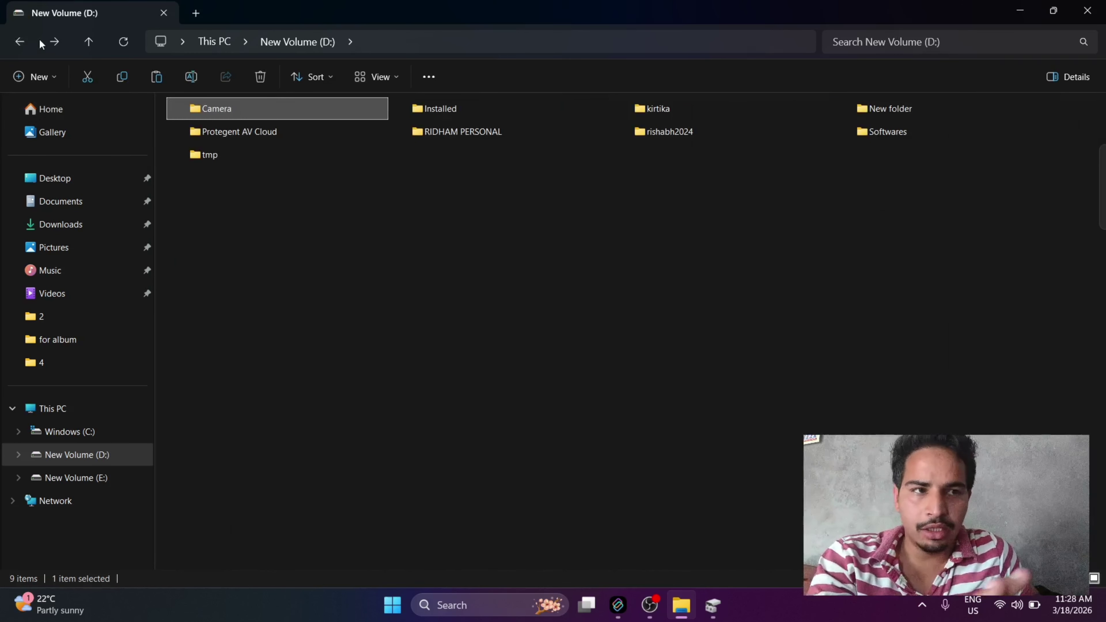
pyautogui.doubleClick(486, 111)
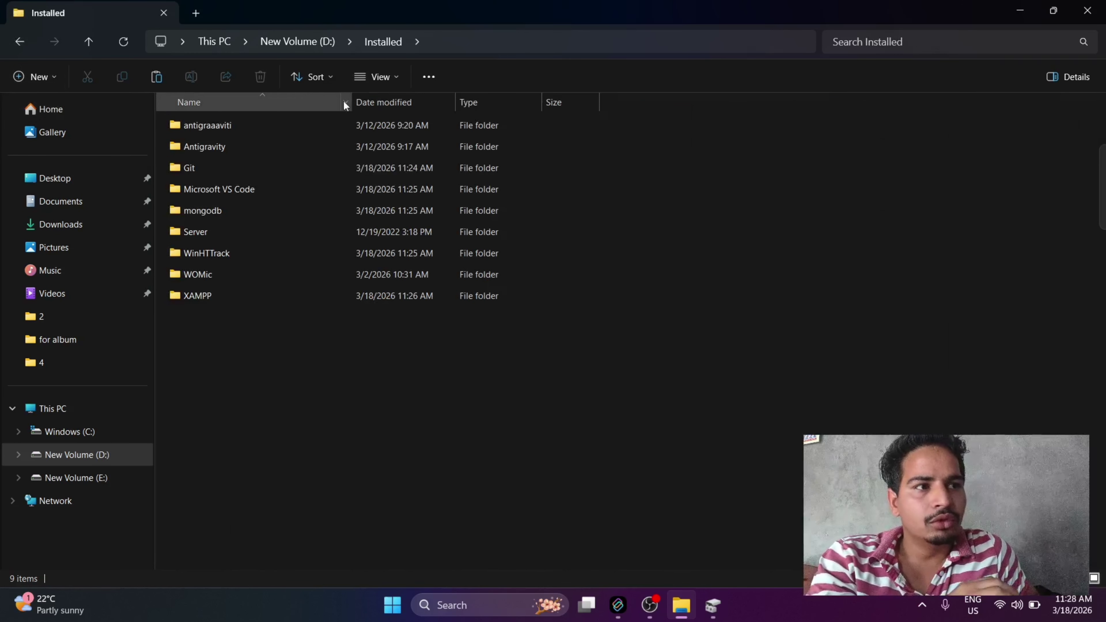
pyautogui.click(22, 45)
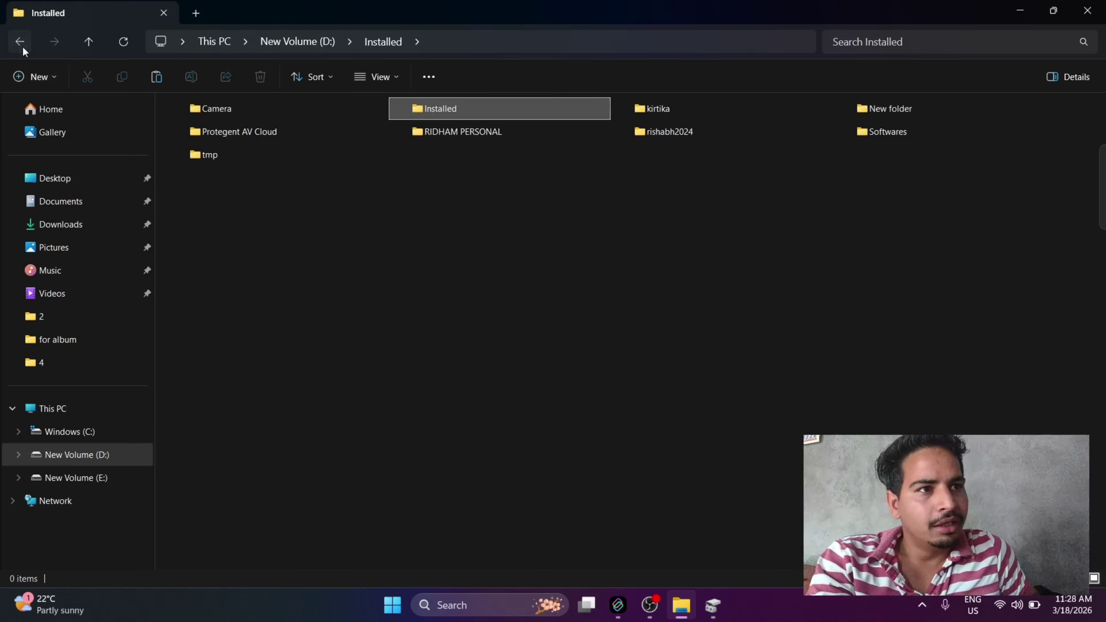
pyautogui.click(17, 42)
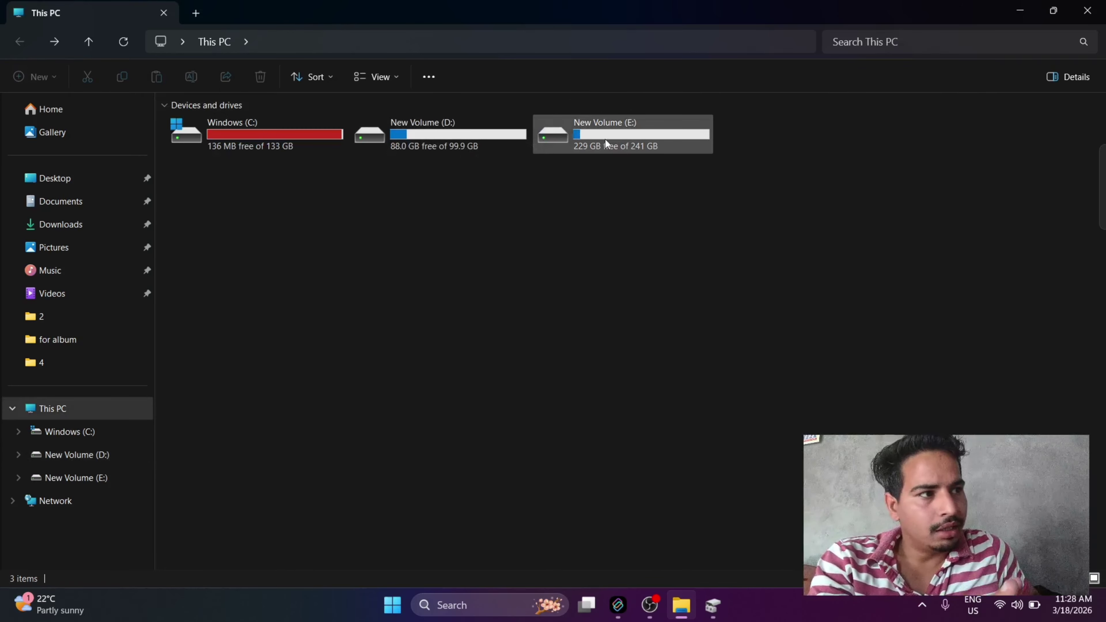
# Switch to Disk Management, widen its window, and examine the operations available for New Volume (E:) and Windows (C:).
pyautogui.hotkey('alt', 'Tab')
pyautogui.hotkey('alt', 'Tab')
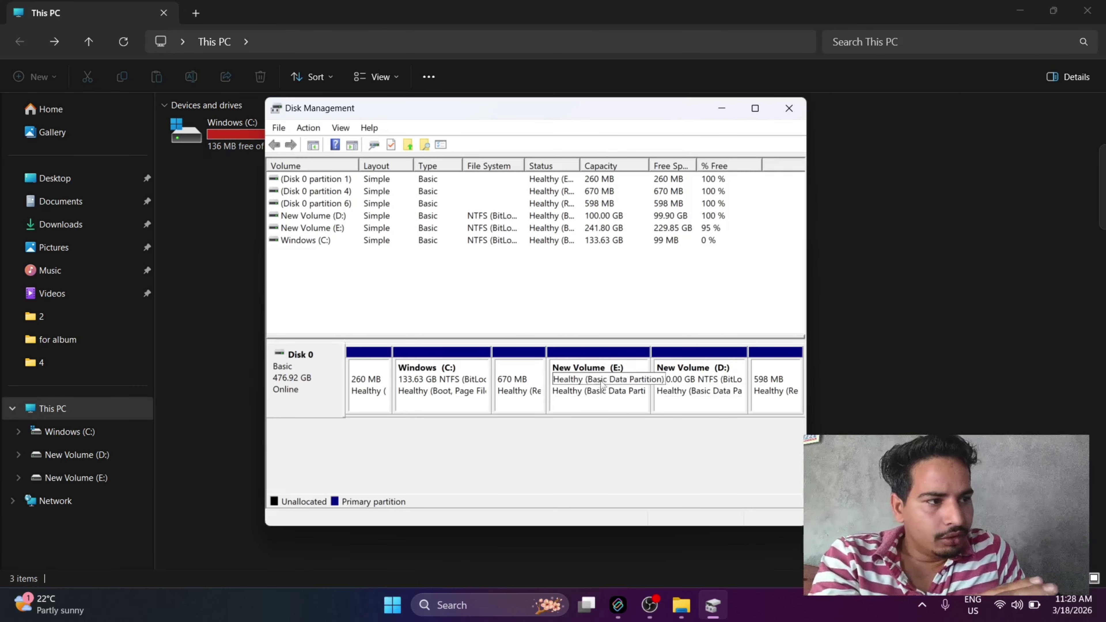
pyautogui.click(586, 372)
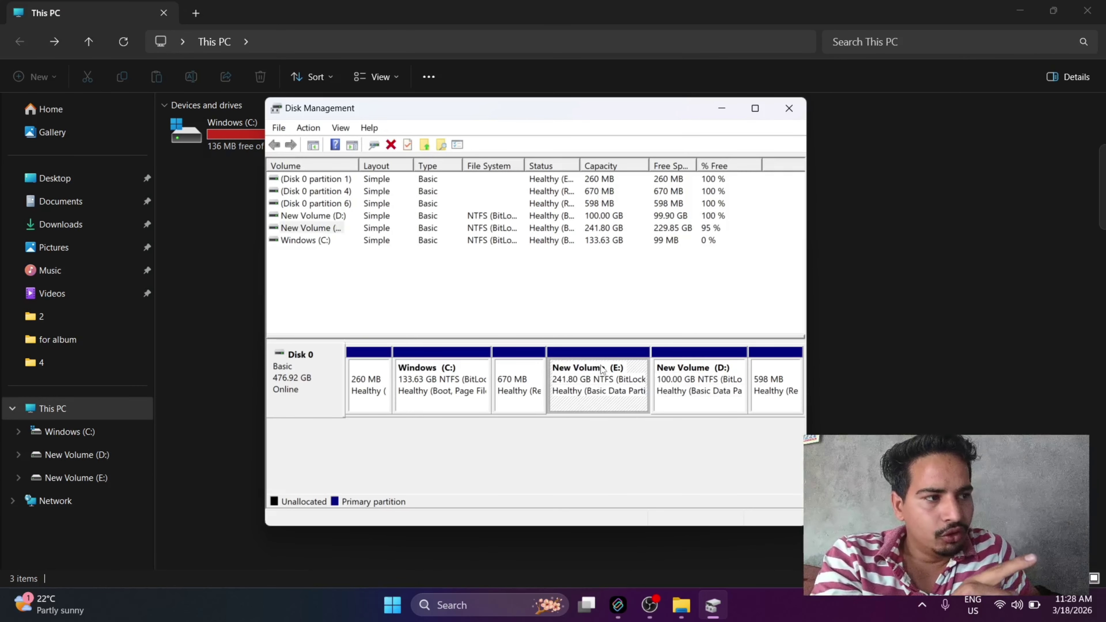
pyautogui.rightClick(586, 372)
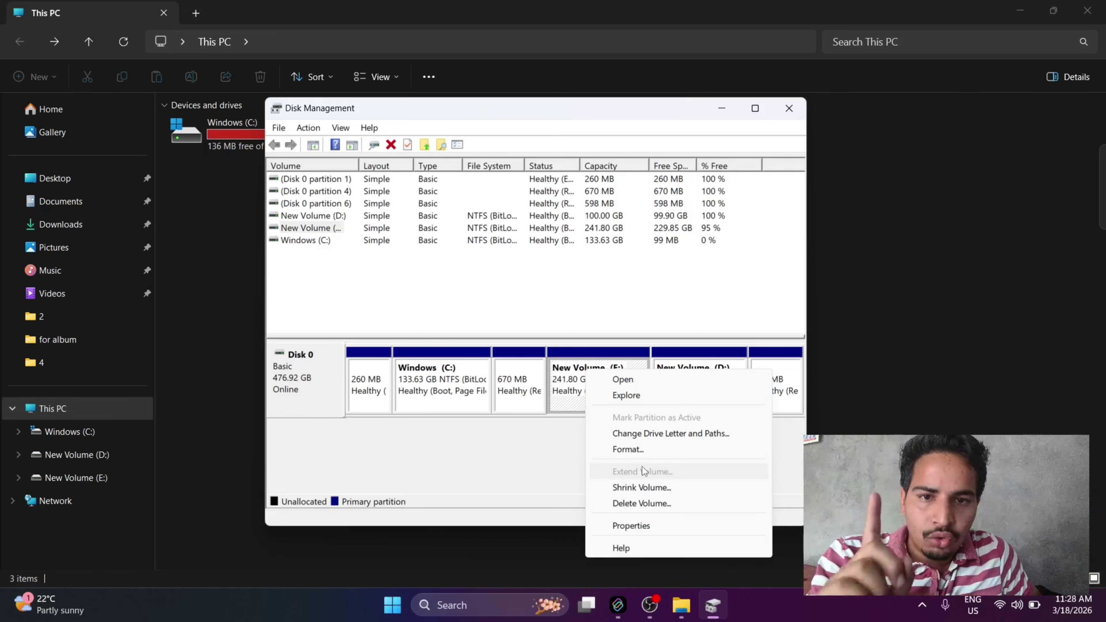
pyautogui.click(525, 451)
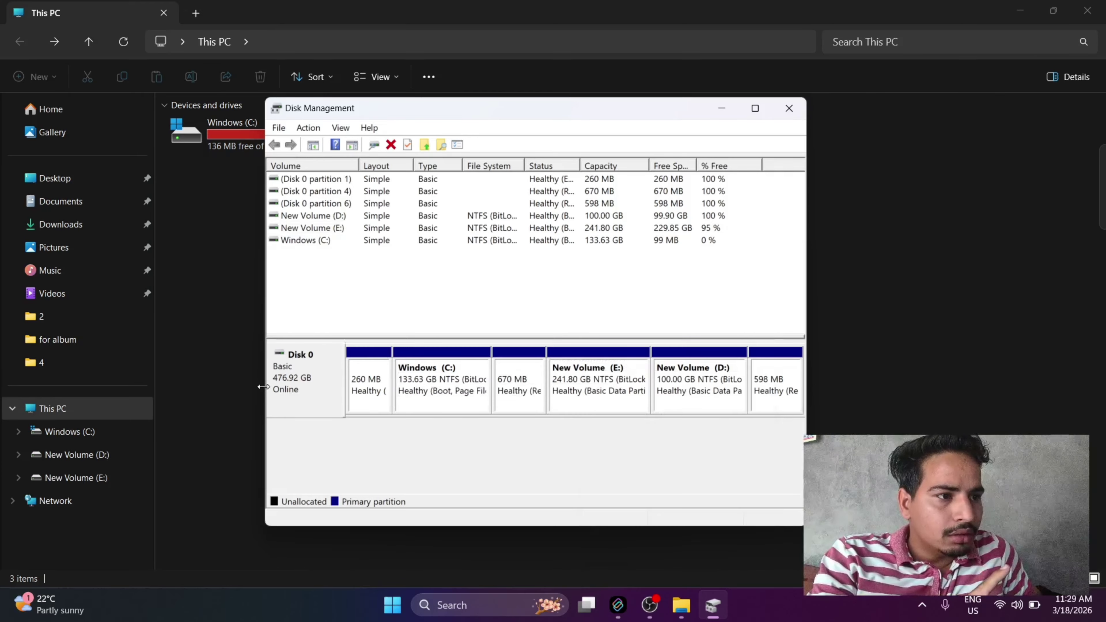
pyautogui.moveTo(264, 387); pyautogui.dragTo(34, 397)
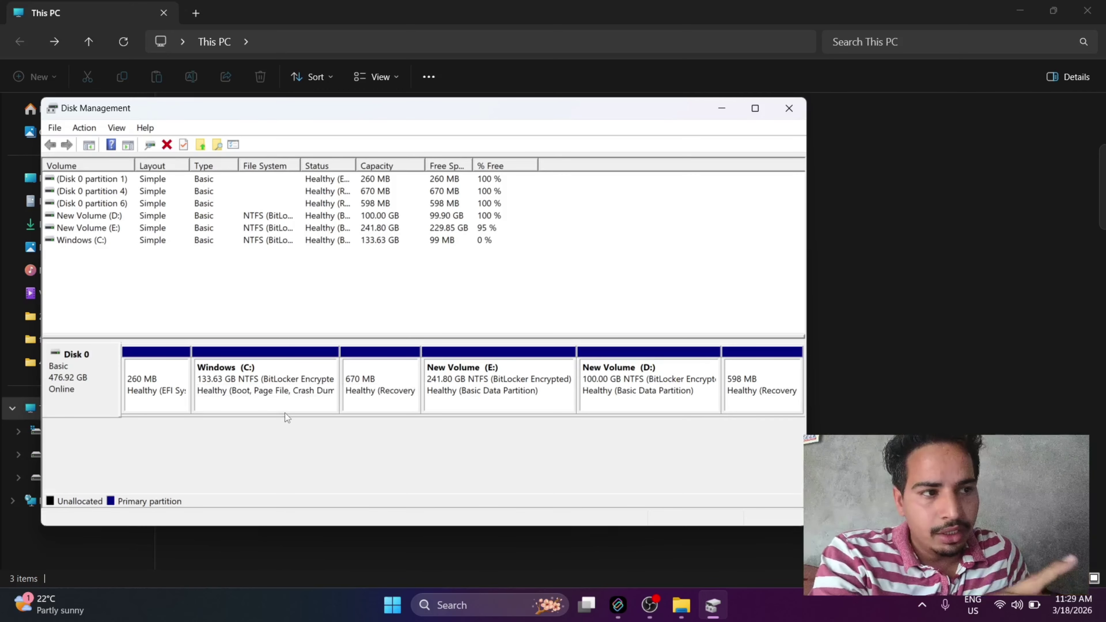
pyautogui.rightClick(266, 401)
pyautogui.click(462, 393)
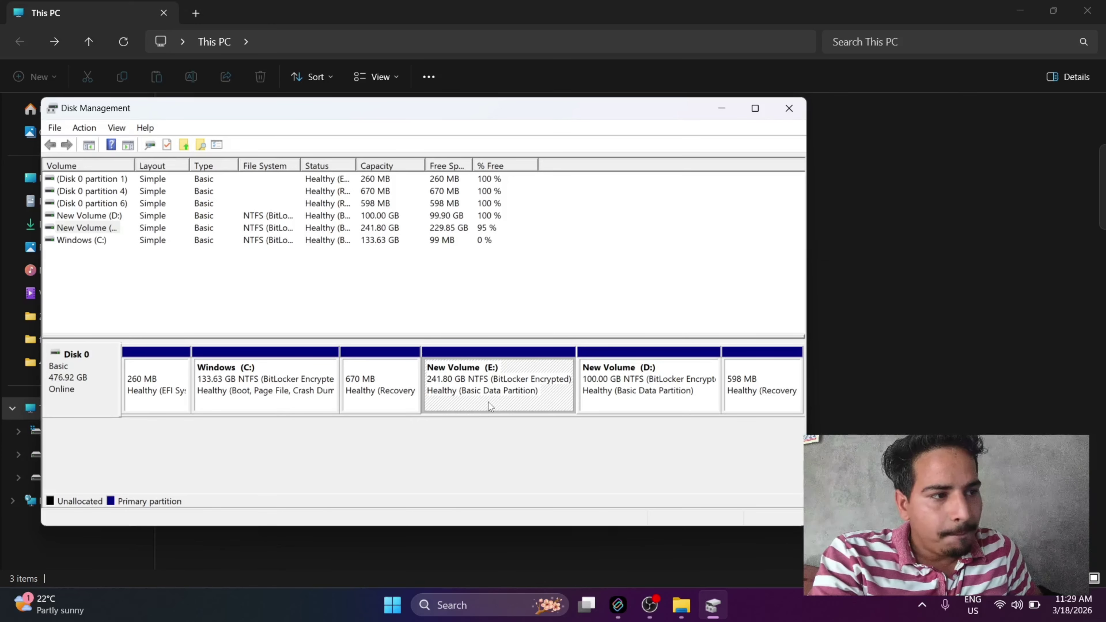
pyautogui.hotkey('alt', 'Tab')
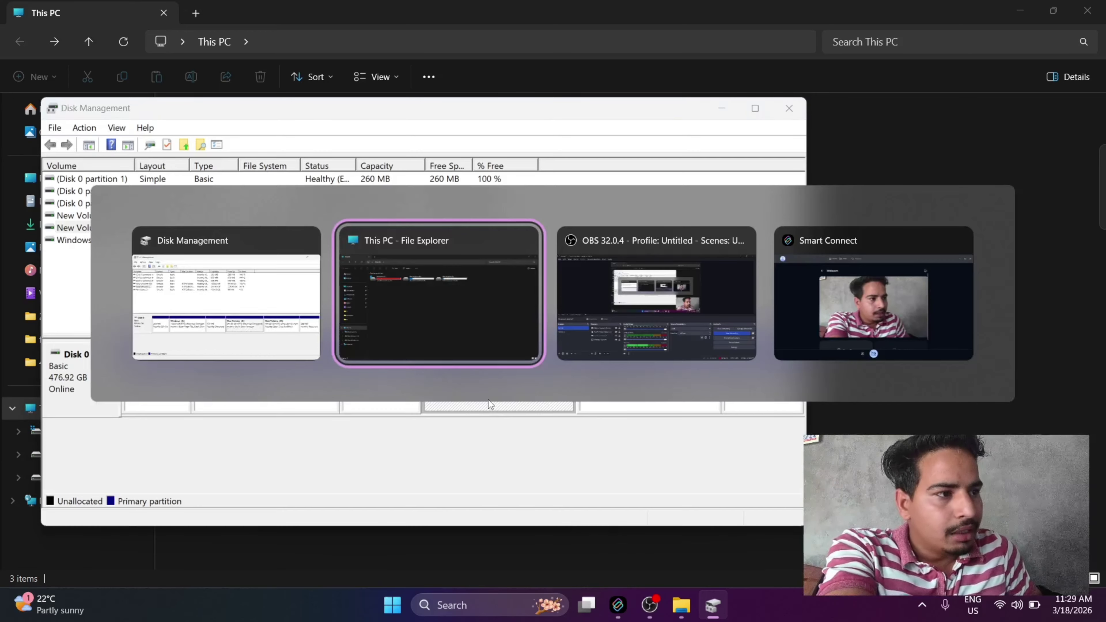
pyautogui.hotkey('alt', 'Tab')
pyautogui.hotkey('alt', 'Tab')
pyautogui.hotkey('alt', 'Tab')
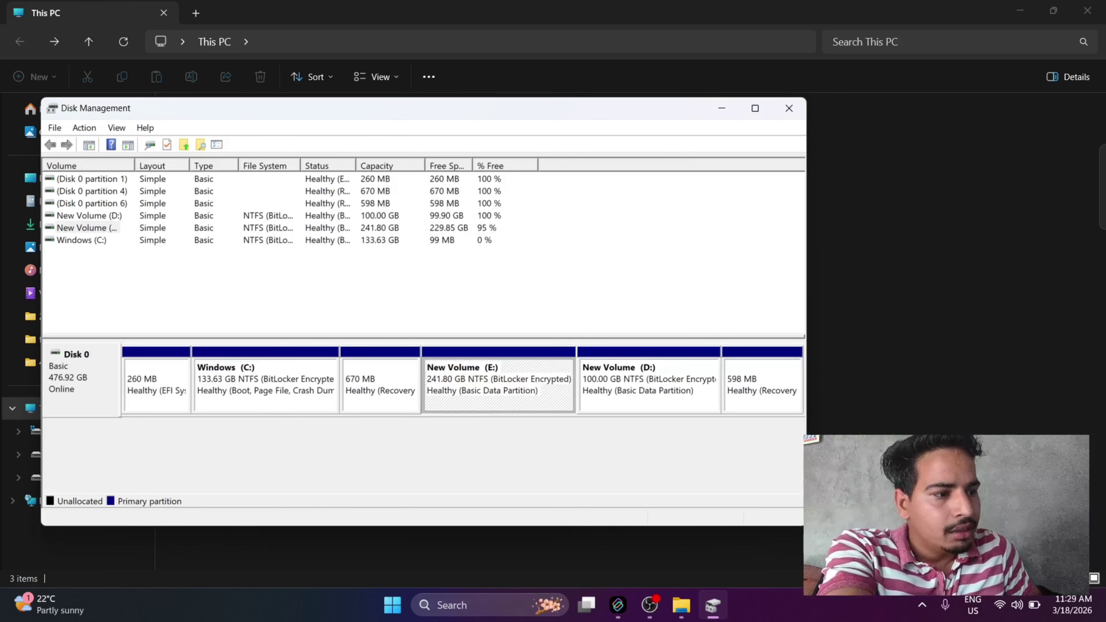
# Open the Virtual Memory settings through the advanced system settings and Performance Options.
pyautogui.click(459, 604)
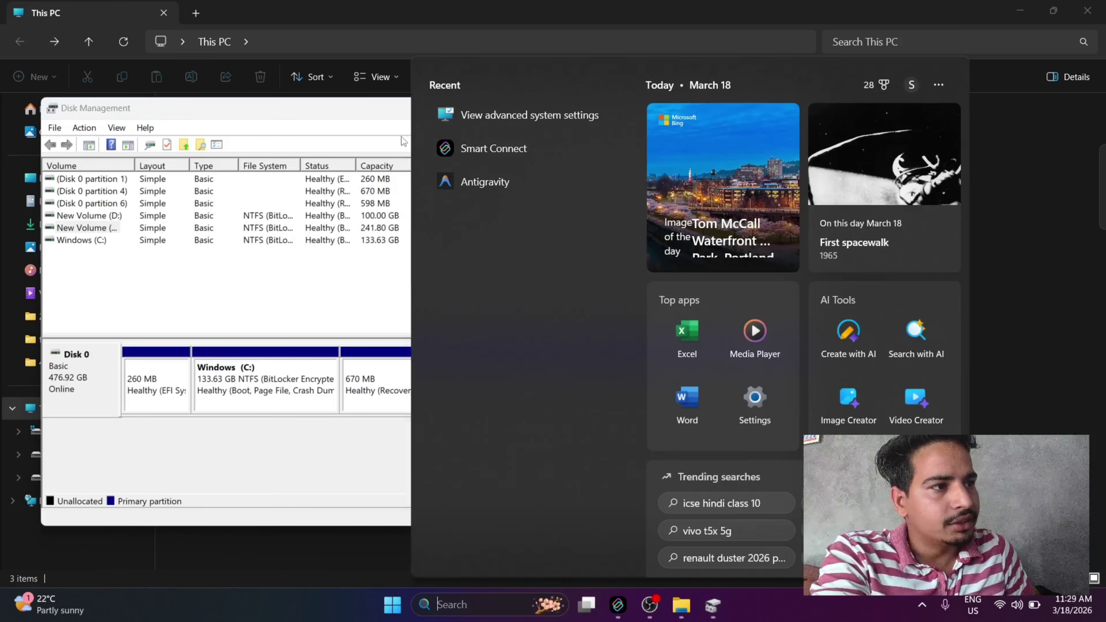
pyautogui.click(480, 122)
pyautogui.click(473, 268)
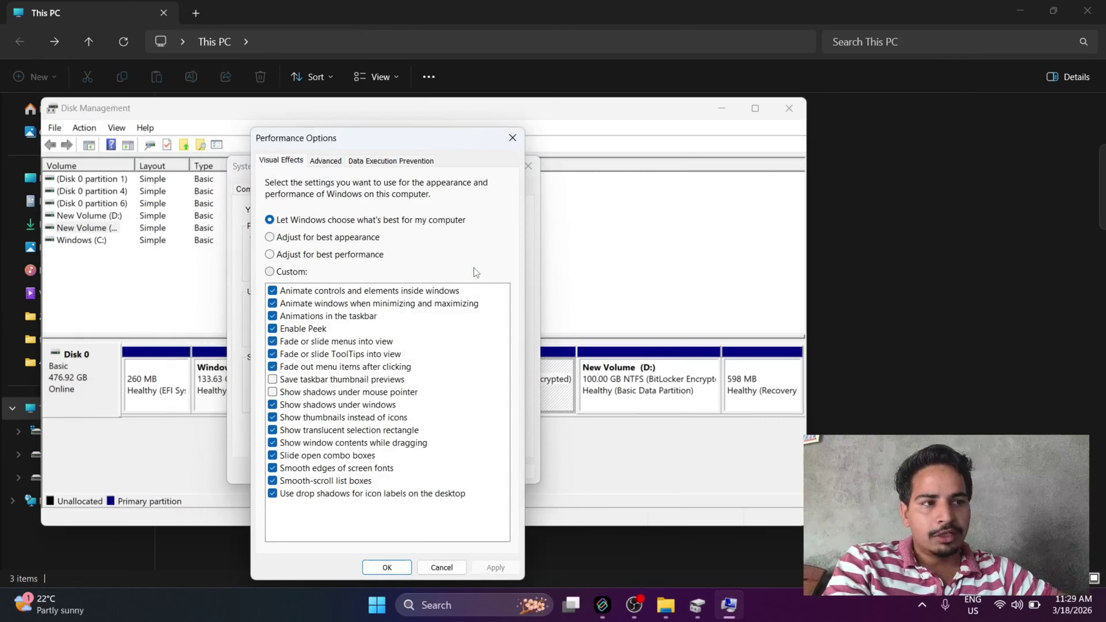
pyautogui.click(324, 161)
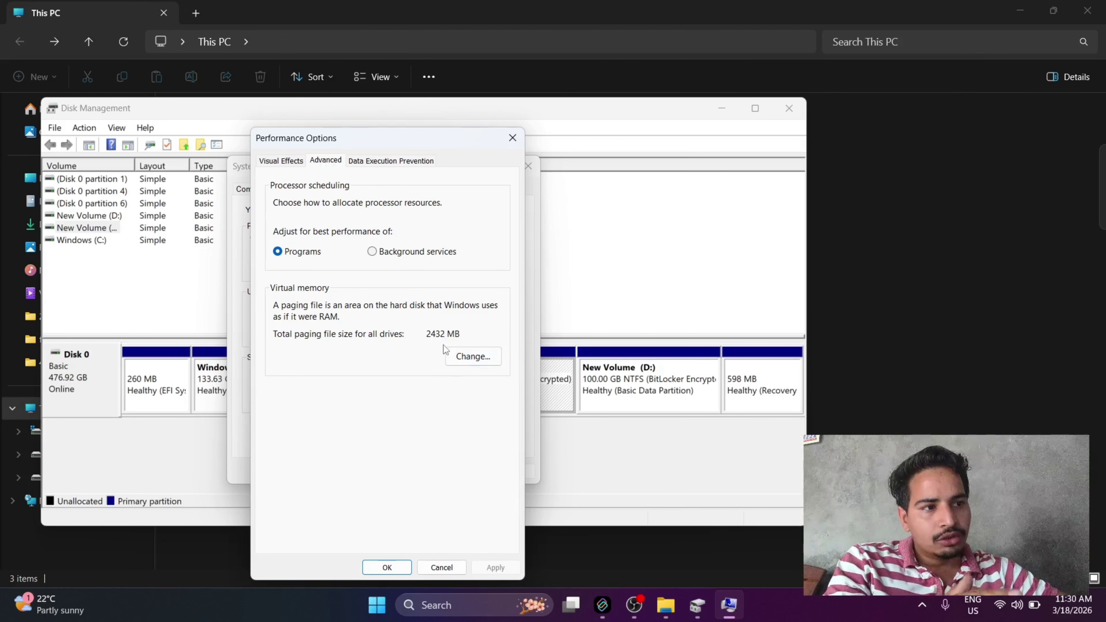
pyautogui.click(468, 366)
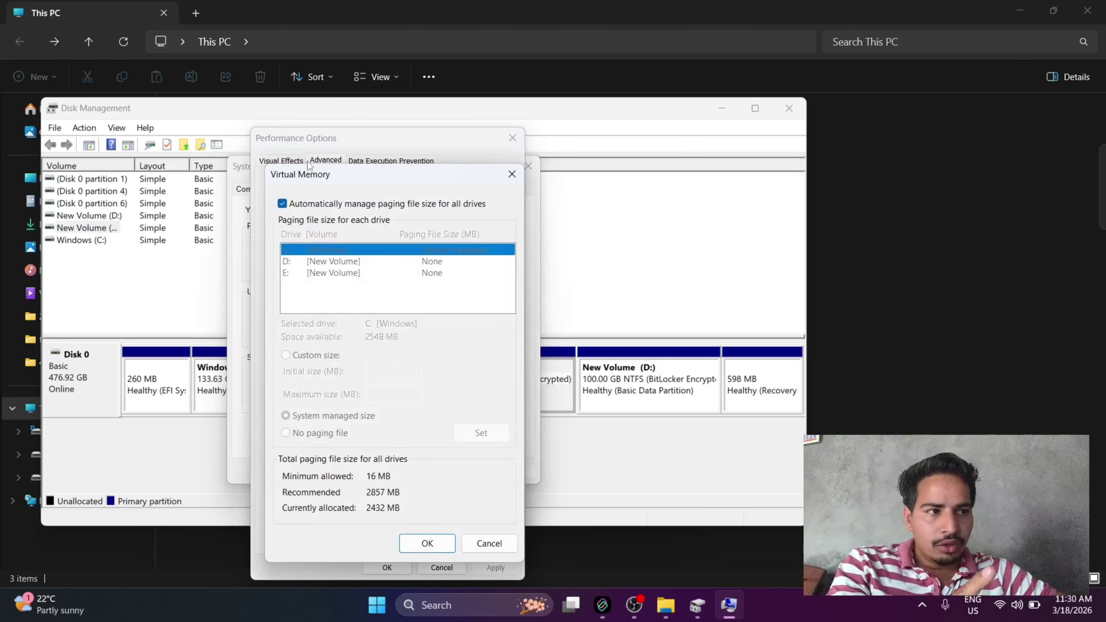
# Check the paging file setting of drive E: with automatic management off, re-enable it, and cancel out of all the dialogs.
pyautogui.click(292, 204)
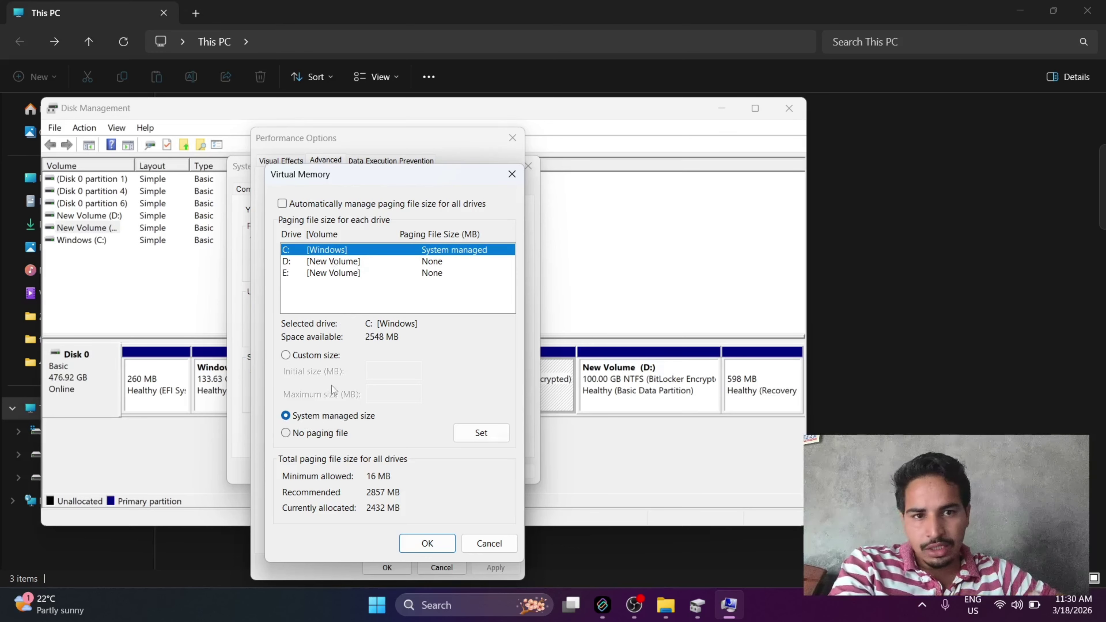
pyautogui.click(334, 273)
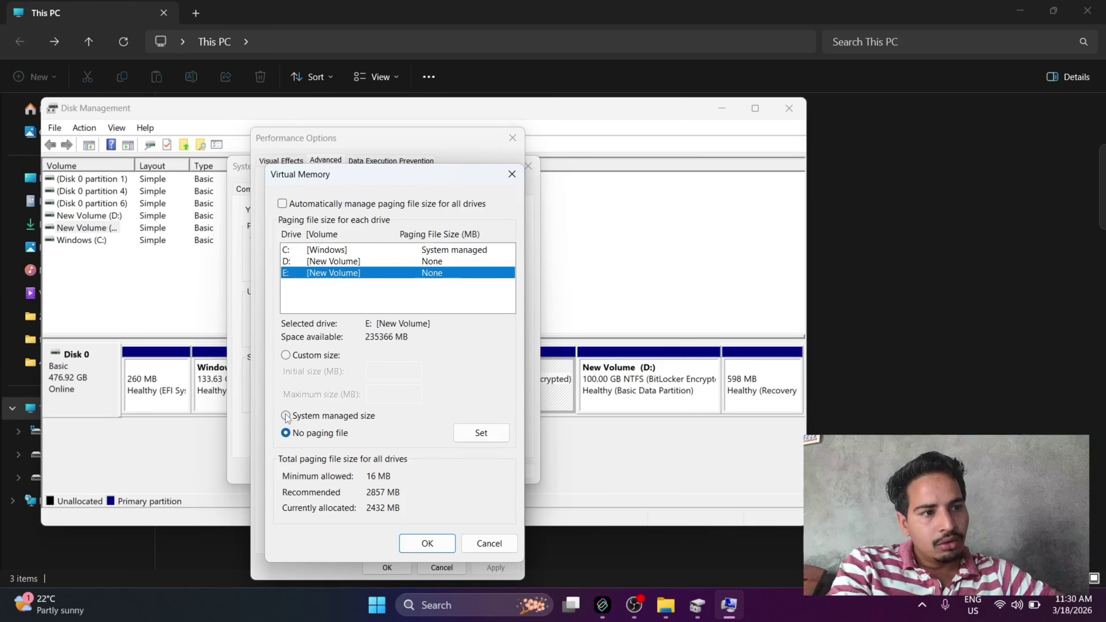
pyautogui.click(306, 207)
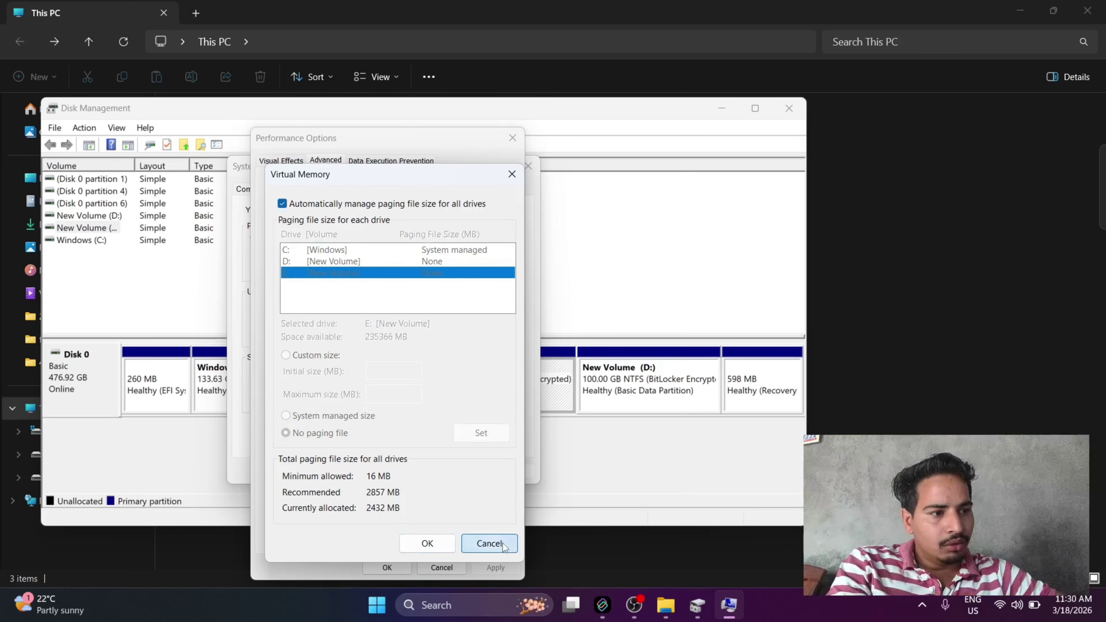
pyautogui.click(477, 545)
pyautogui.click(449, 567)
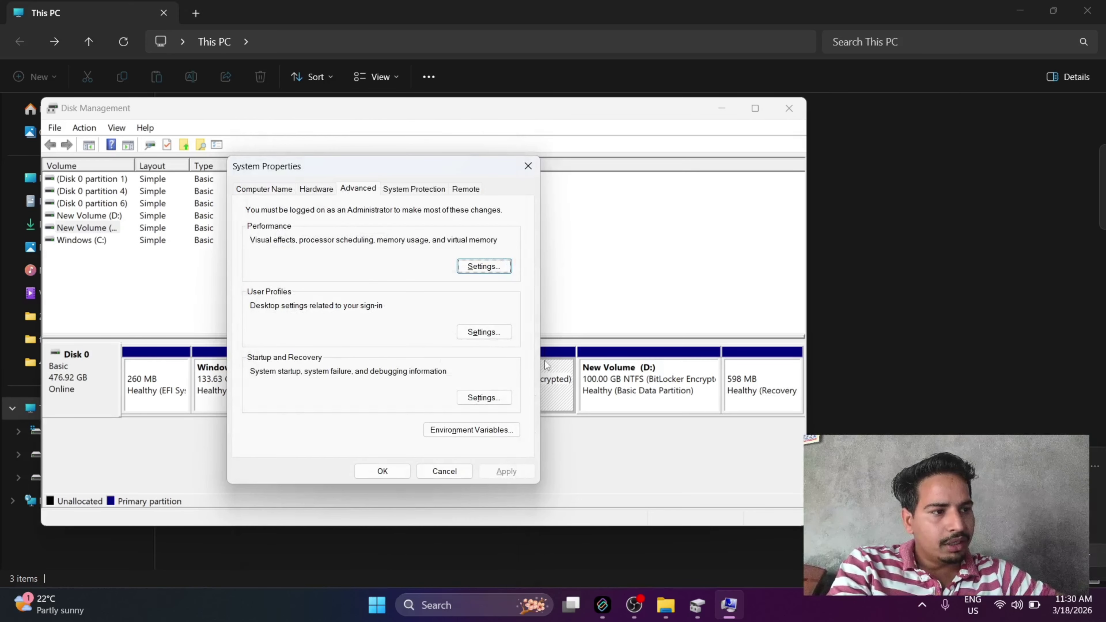
pyautogui.click(437, 471)
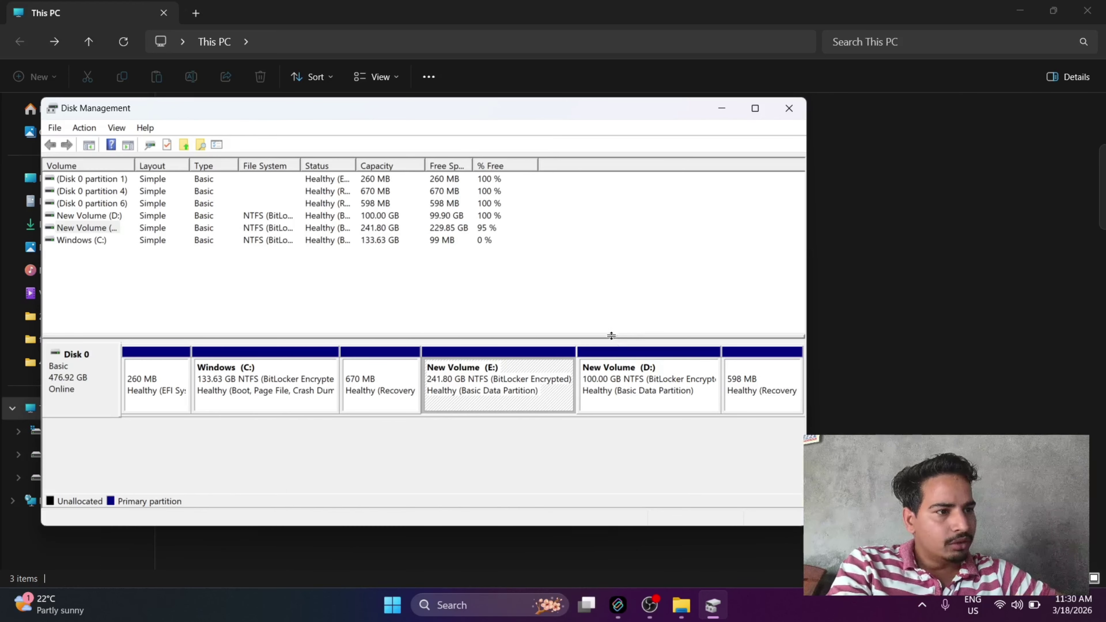
# Delete New Volume (E:) in Disk Management, confirming the data loss and BitLocker warnings and forcing the deletion.
pyautogui.rightClick(462, 370)
pyautogui.click(525, 500)
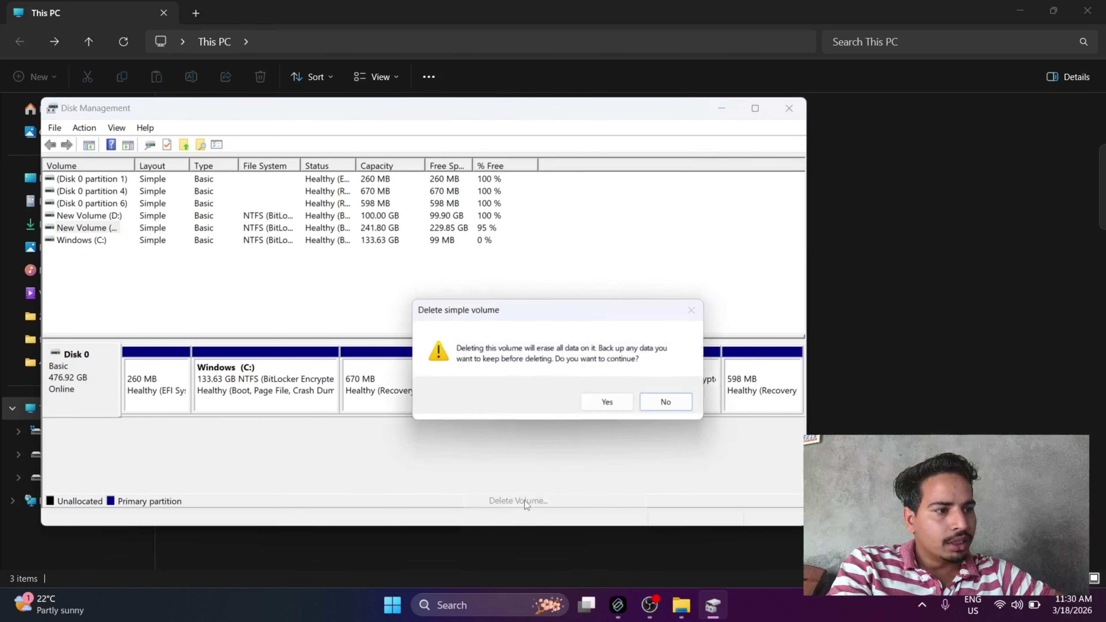
pyautogui.click(599, 406)
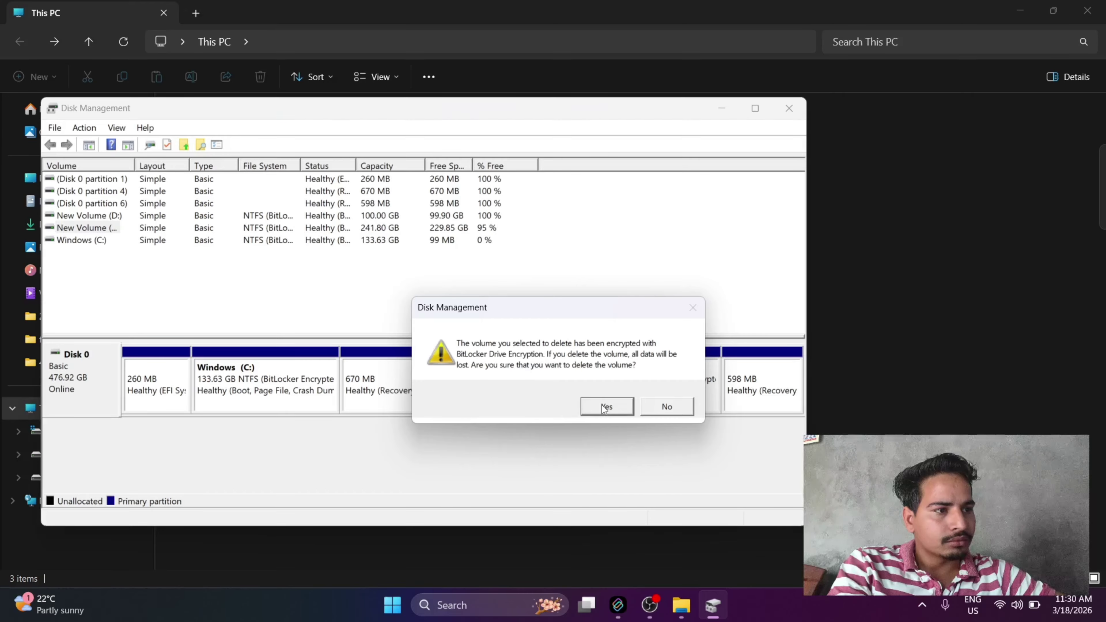
pyautogui.click(604, 408)
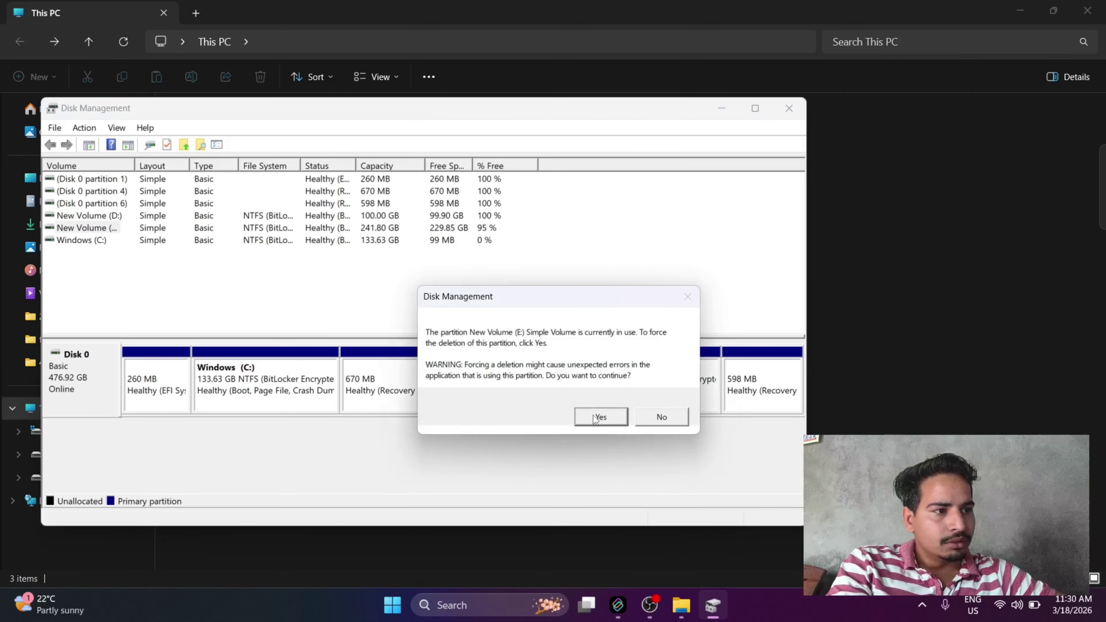
pyautogui.click(596, 418)
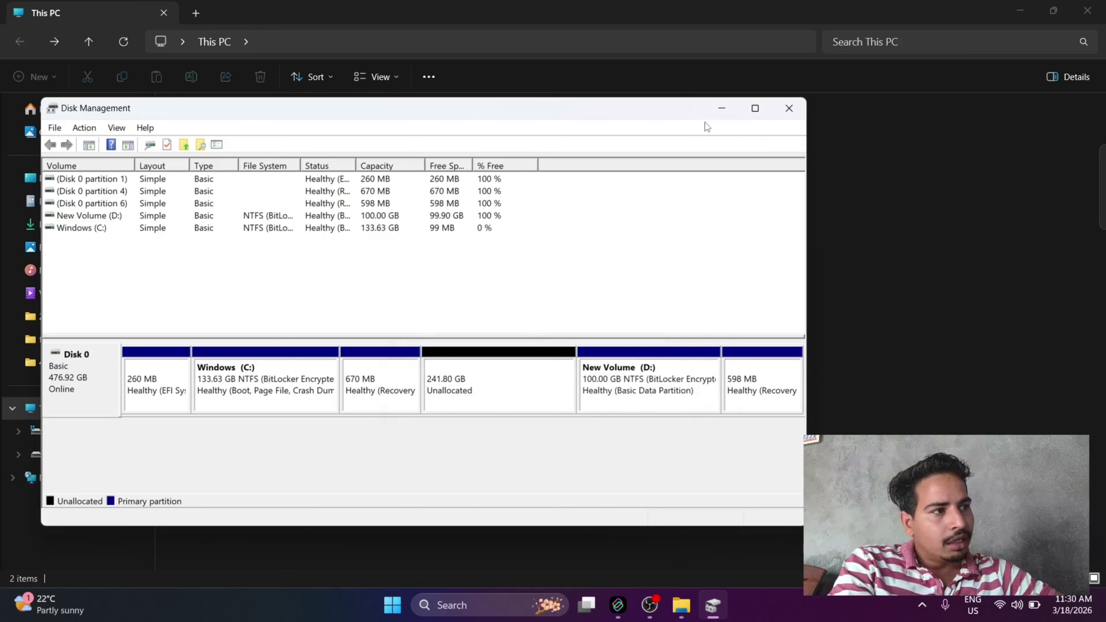
# Minimize Disk Management, check the remaining drives in This PC, and look inside New Volume (D:) before returning to This PC.
pyautogui.click(716, 111)
pyautogui.rightClick(558, 221)
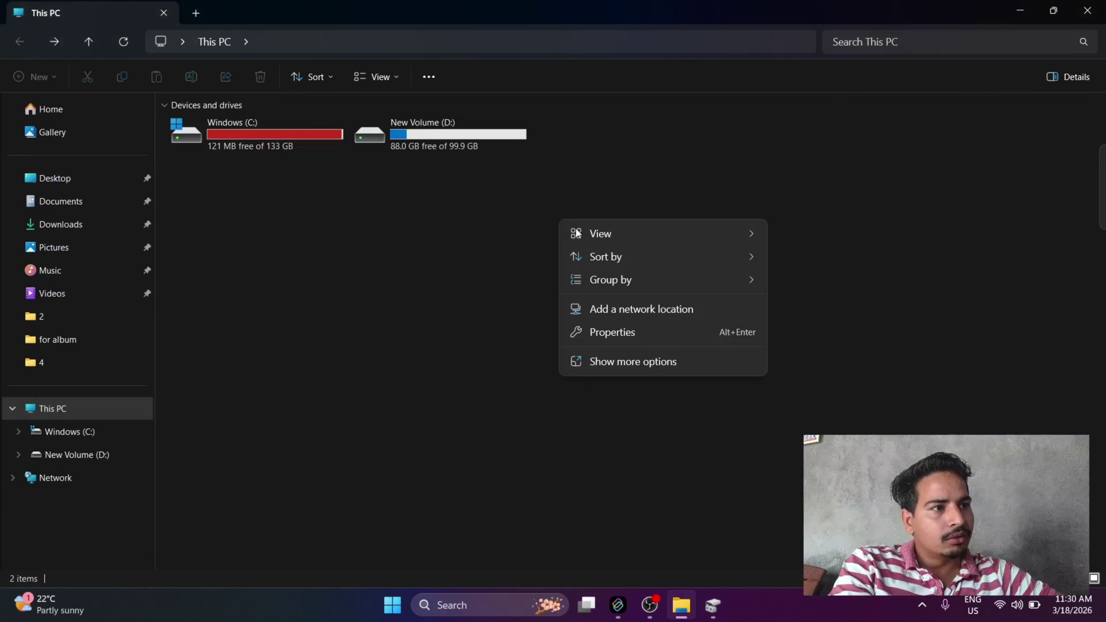
pyautogui.click(482, 278)
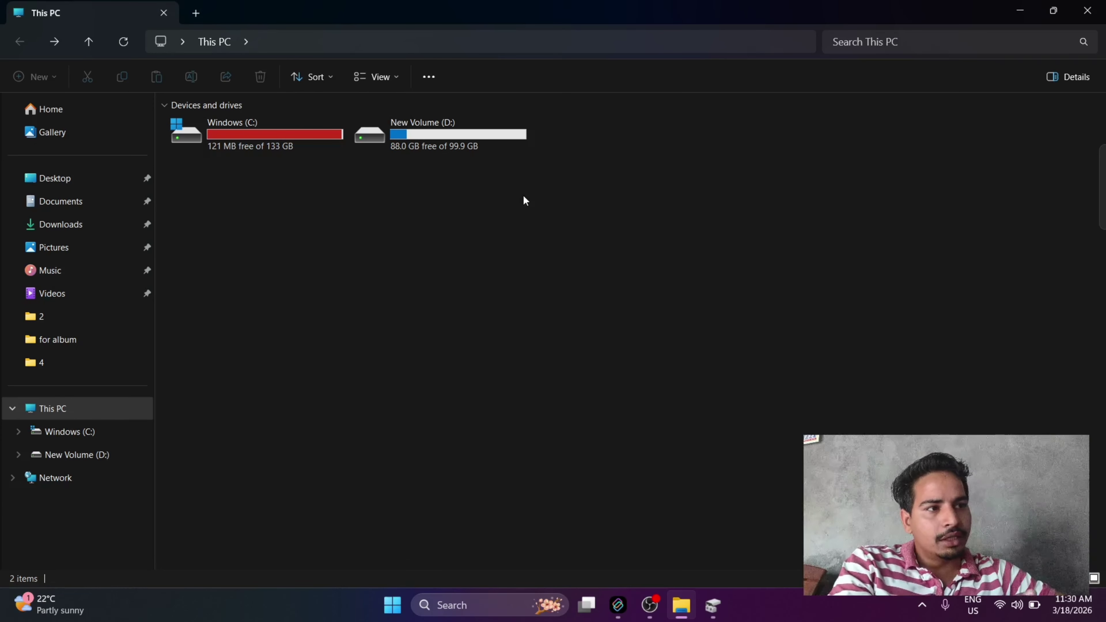
pyautogui.doubleClick(470, 134)
pyautogui.click(19, 42)
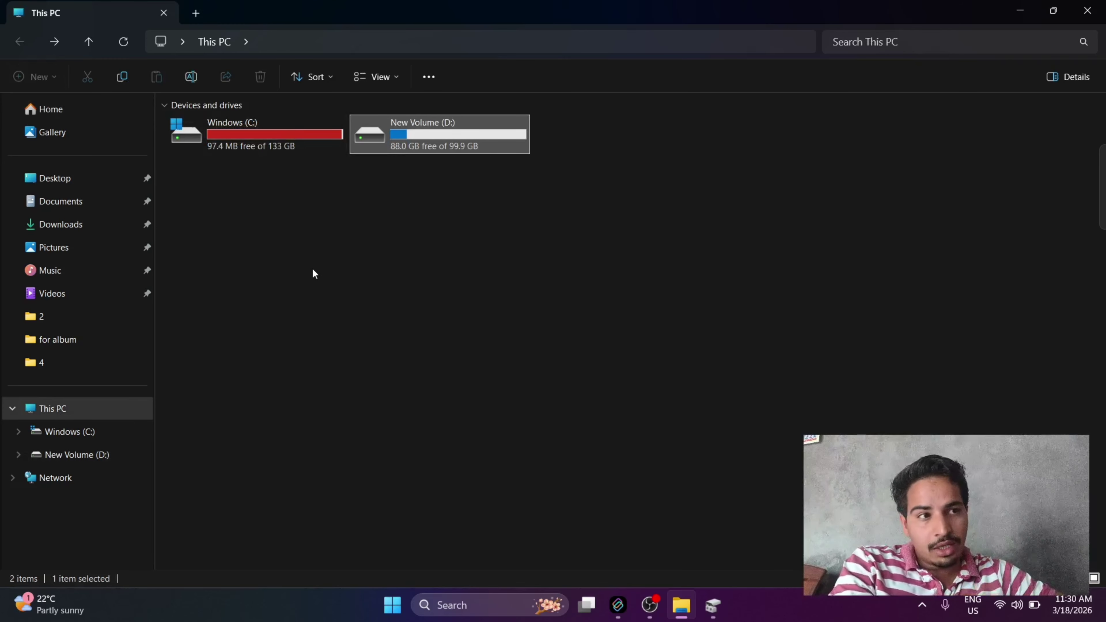
# Switch to Disk Management and examine the operations for Windows (C:) and the 670 MB recovery partition beside it.
pyautogui.hotkey('alt', 'Tab')
pyautogui.hotkey('alt', 'Tab')
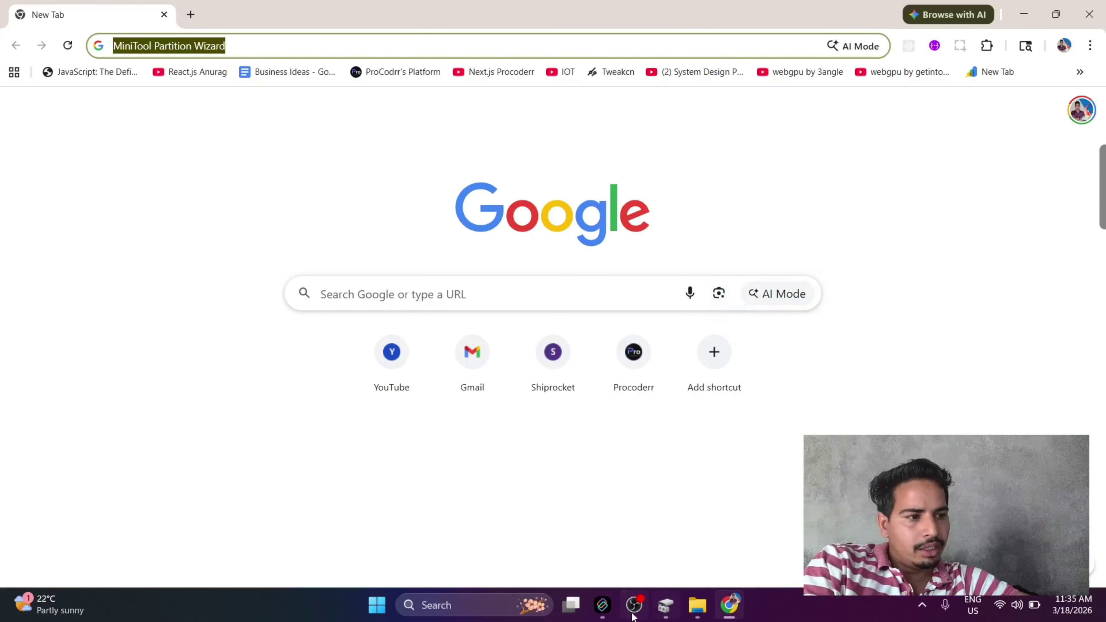
pyautogui.click(670, 603)
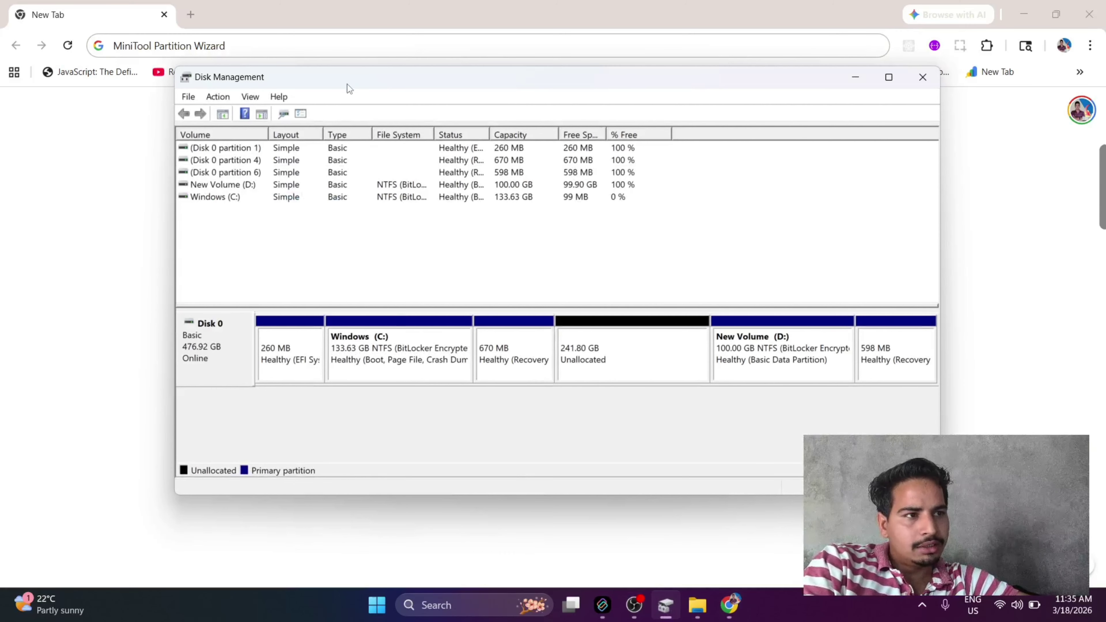
pyautogui.moveTo(345, 83); pyautogui.dragTo(289, 70)
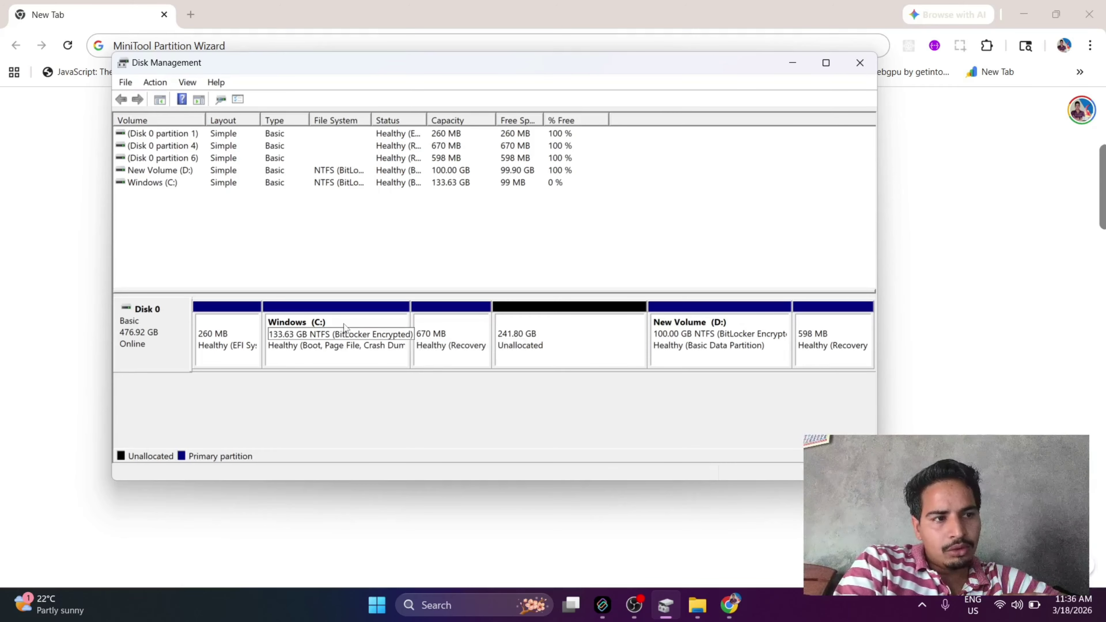
pyautogui.rightClick(352, 321)
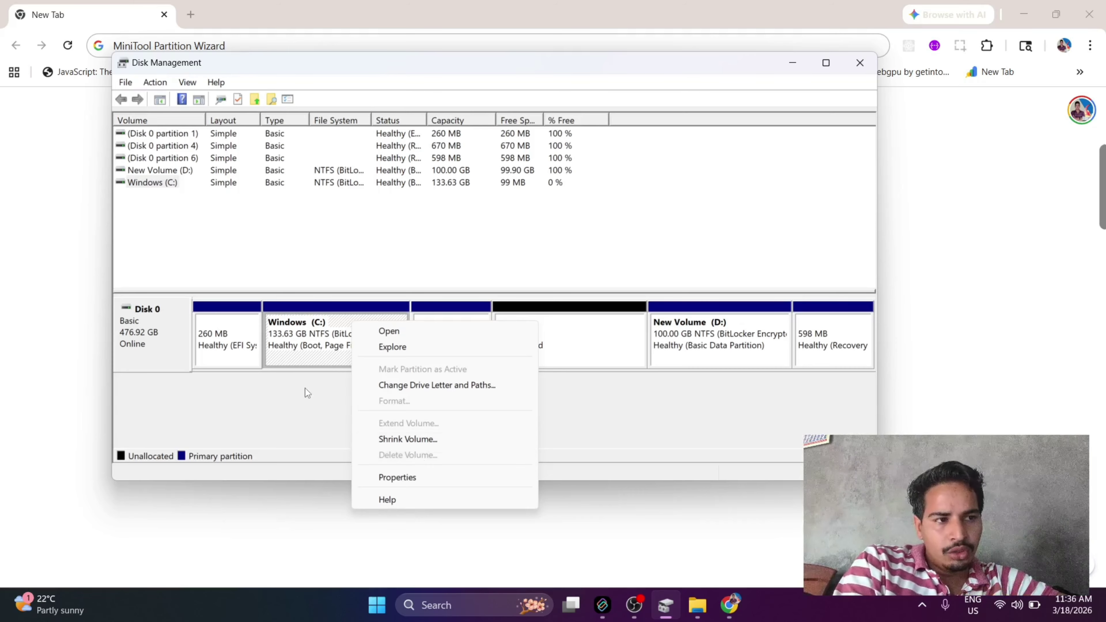
pyautogui.click(307, 398)
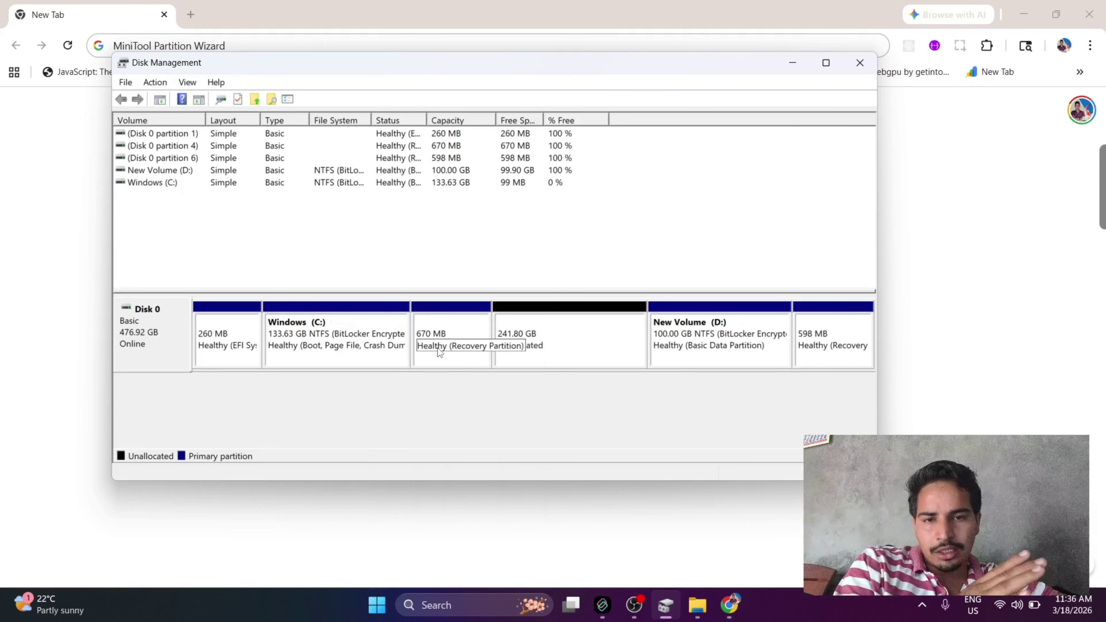
pyautogui.click(465, 332)
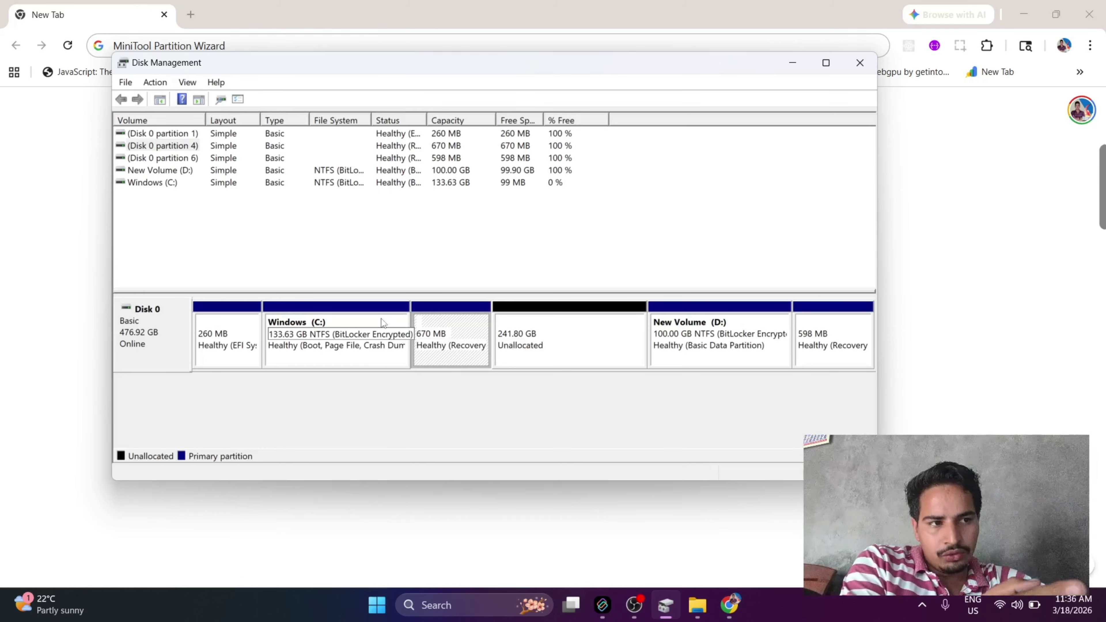
# Switch to Chrome, search Google for MiniTool Partition Wizard, and open the Best Free Partition Manager for Windows result.
pyautogui.hotkey('alt', 'Tab')
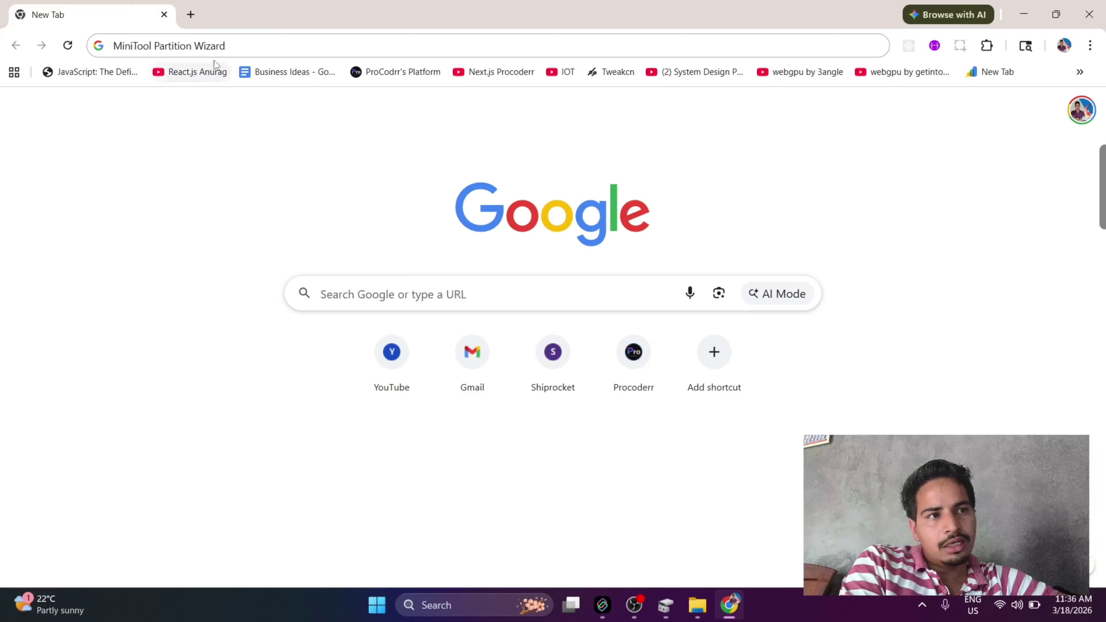
pyautogui.click(282, 44)
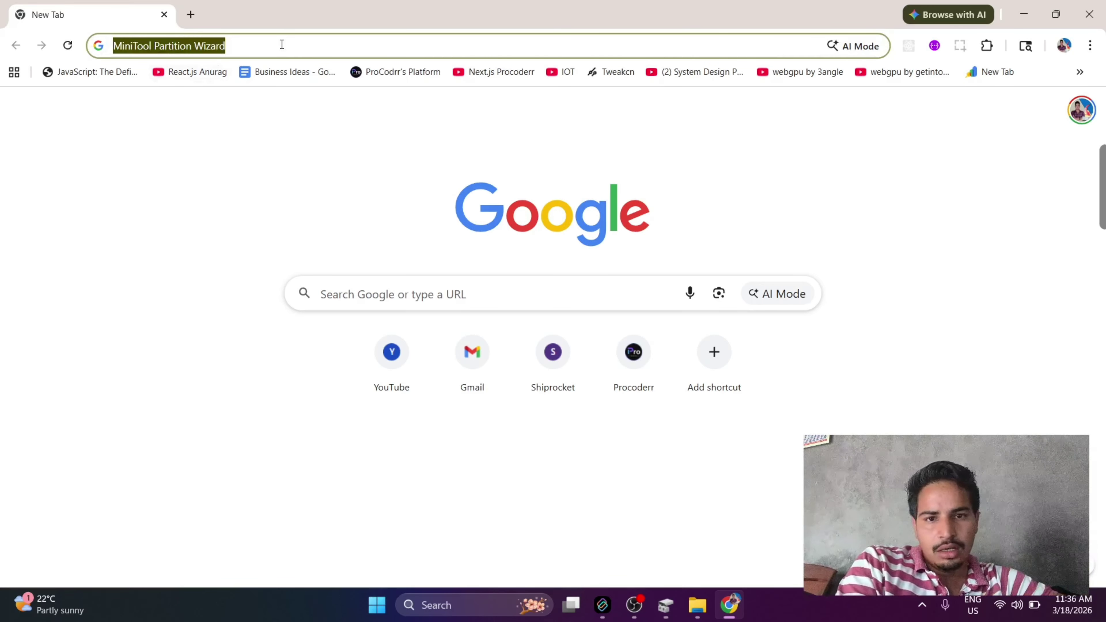
pyautogui.press('Return')
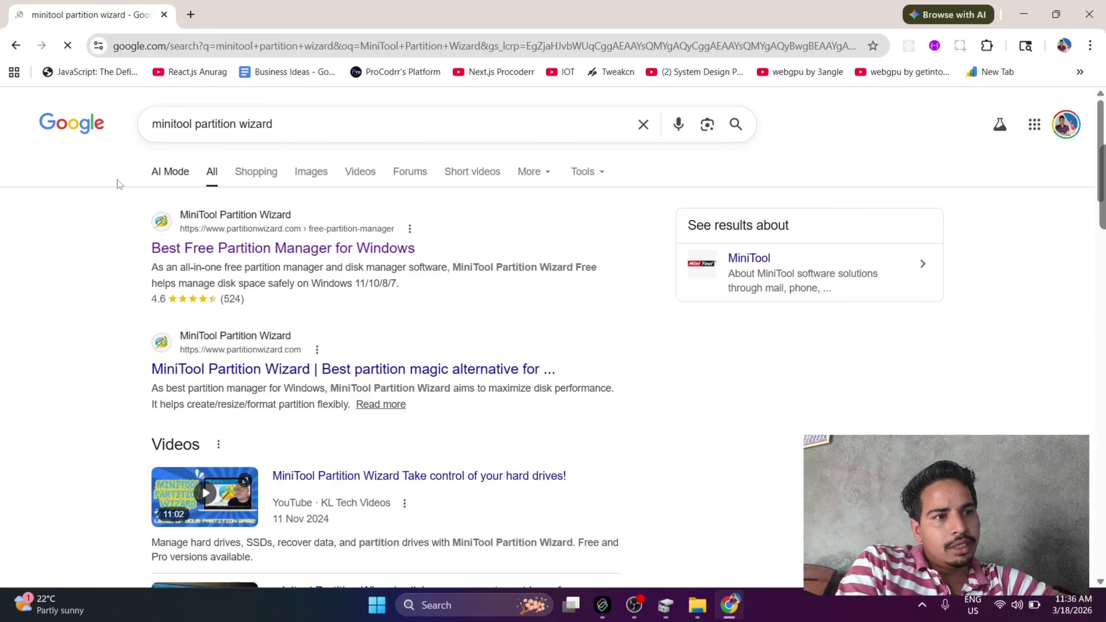
pyautogui.tripleClick(274, 126)
pyautogui.click(70, 230)
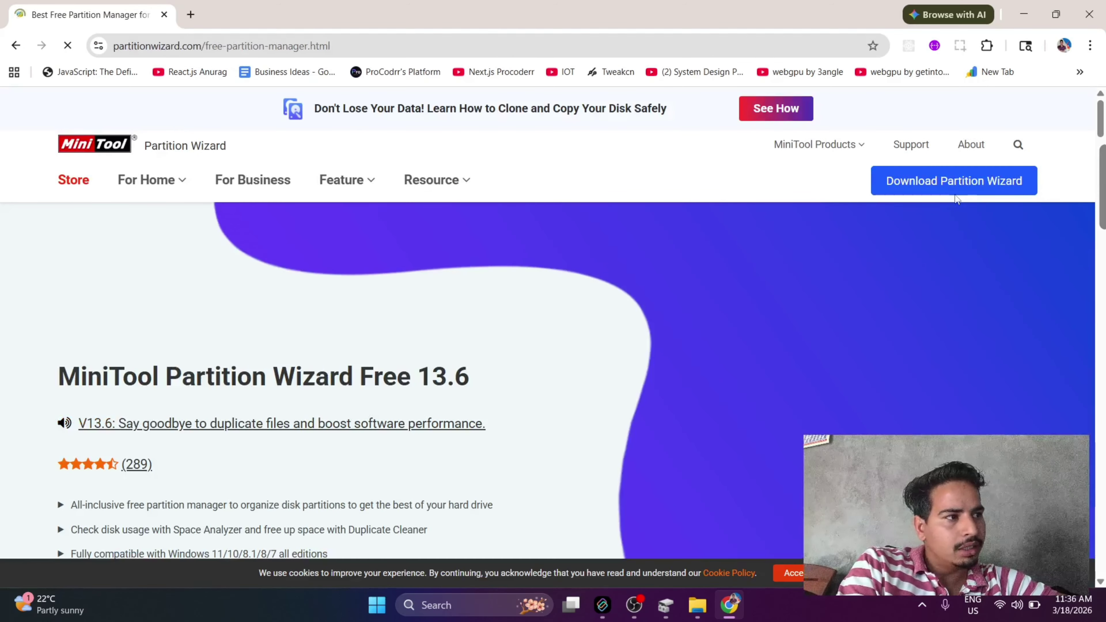
# Download the MiniTool Partition Wizard Free installer, allow the unverified file, and open the Downloads folder.
pyautogui.moveTo(867, 266)
pyautogui.scroll(-3, 868, 265)
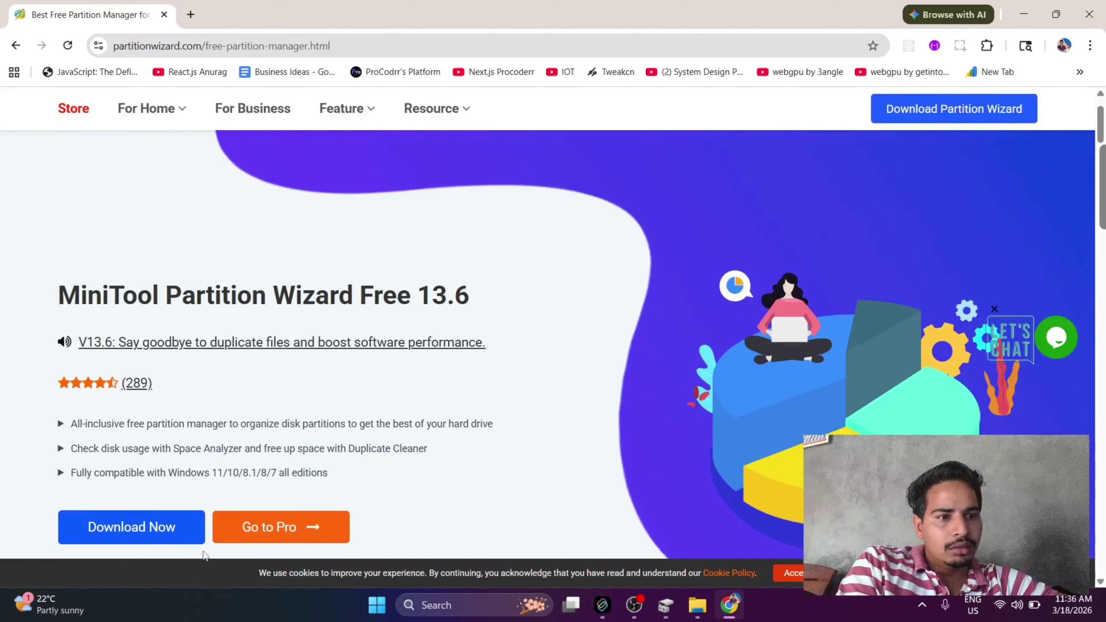
pyautogui.click(136, 471)
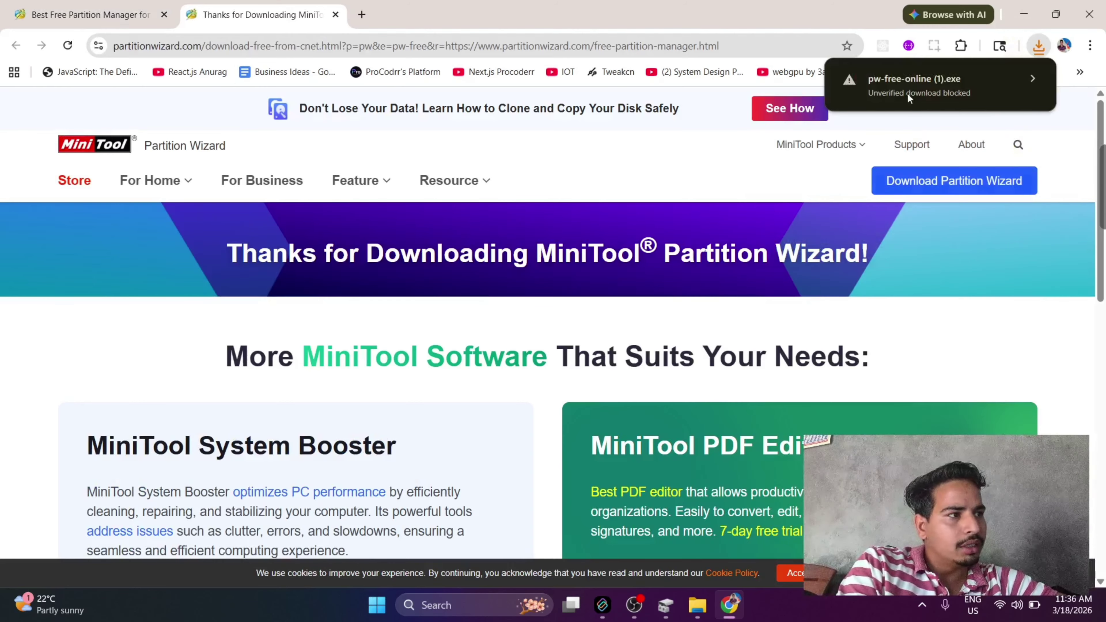
pyautogui.click(958, 79)
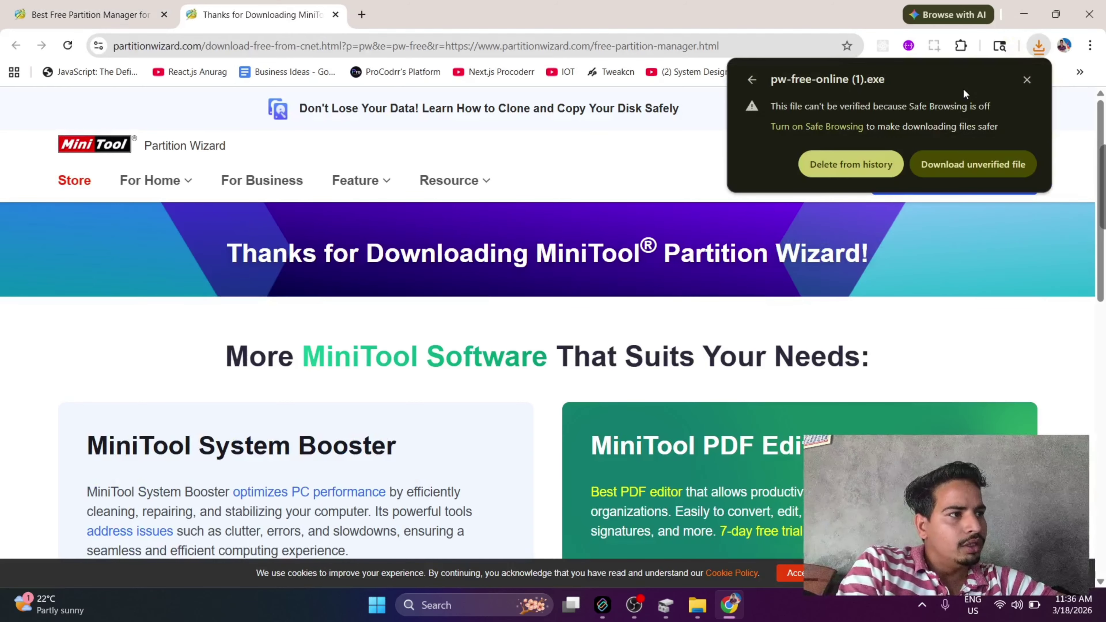
pyautogui.click(979, 165)
pyautogui.click(1038, 45)
# Run pw-free-online (1) and install the free edition with the default components into the existing folder C:\Program Files\MiniTool Partition Wizard 13.
pyautogui.doubleClick(217, 142)
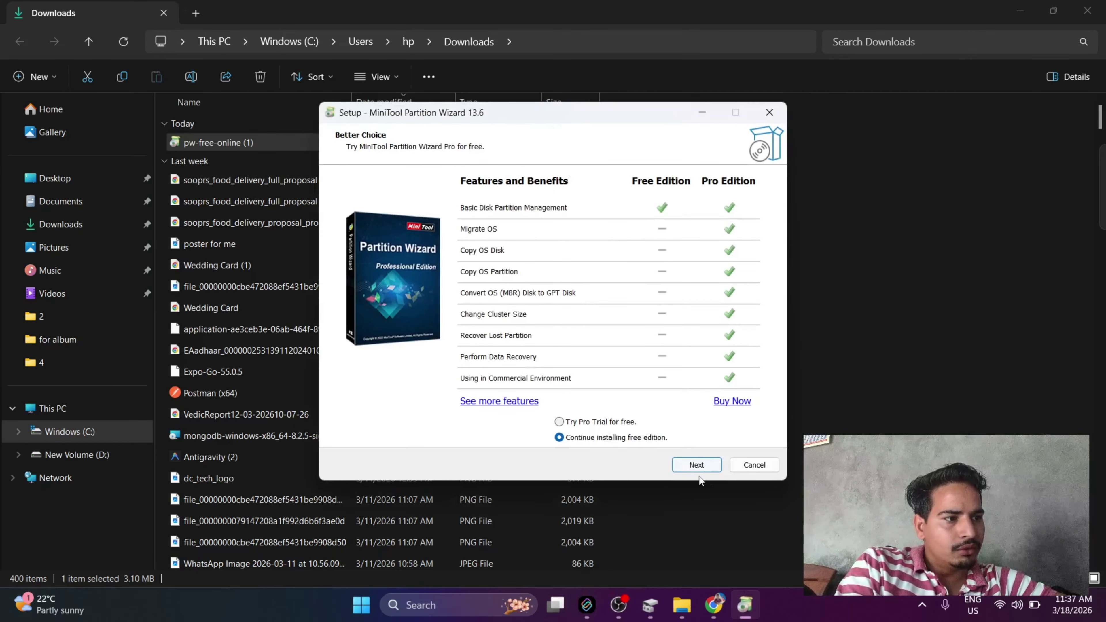
pyautogui.click(694, 464)
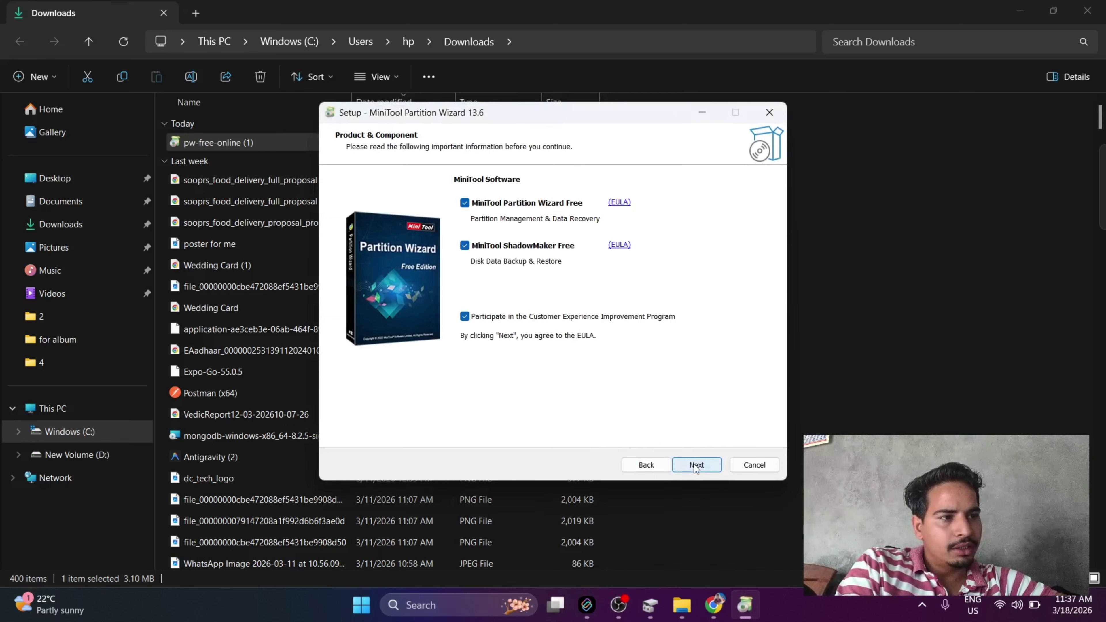
pyautogui.click(695, 464)
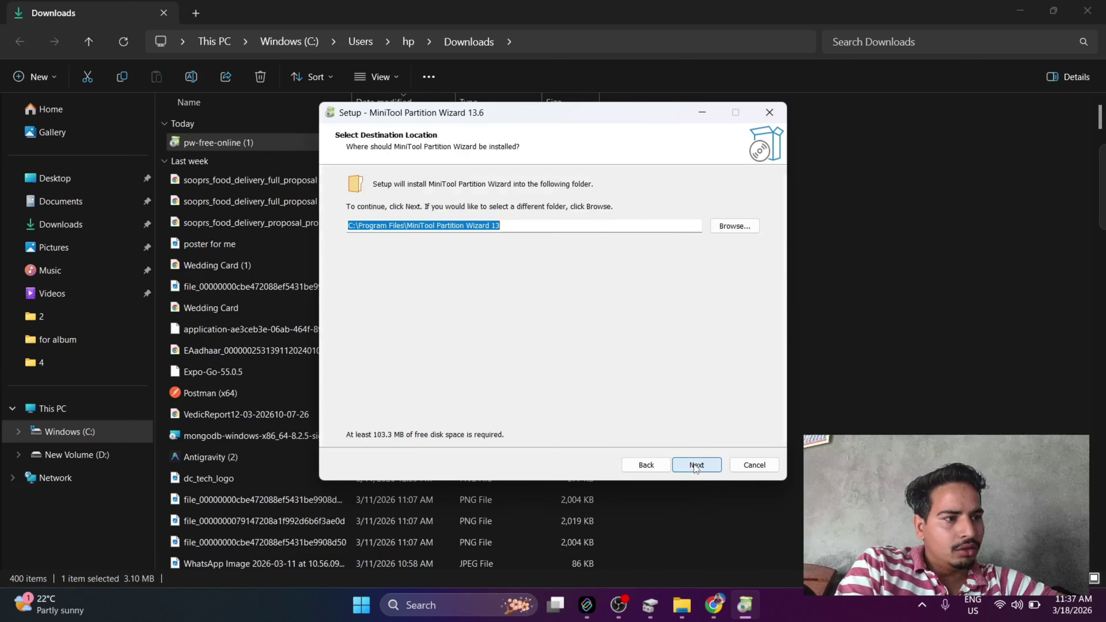
pyautogui.click(707, 468)
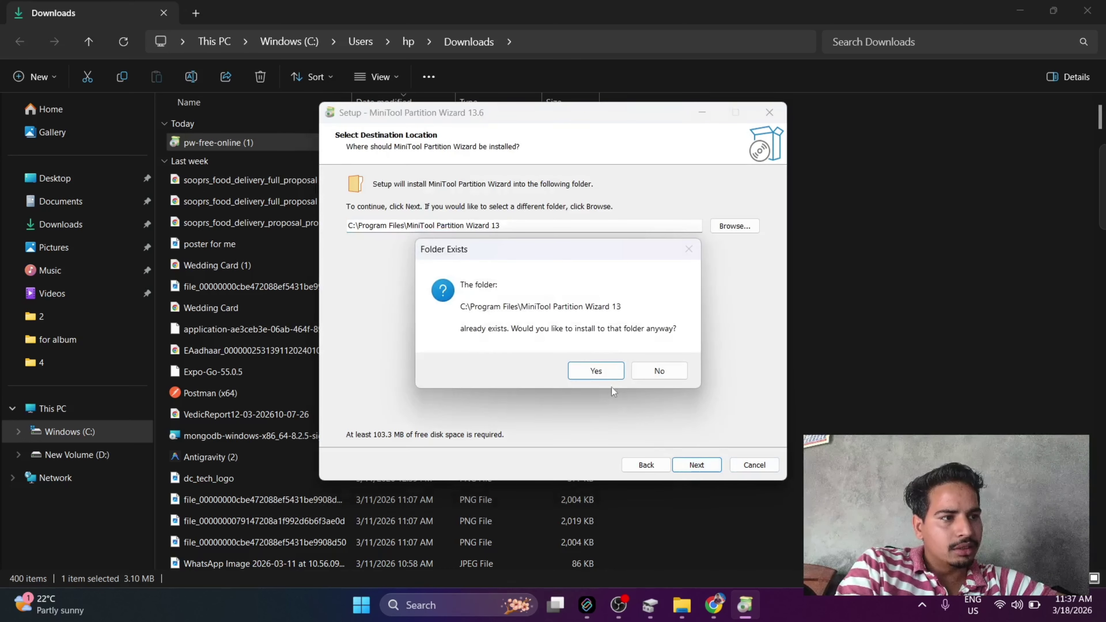
pyautogui.click(610, 372)
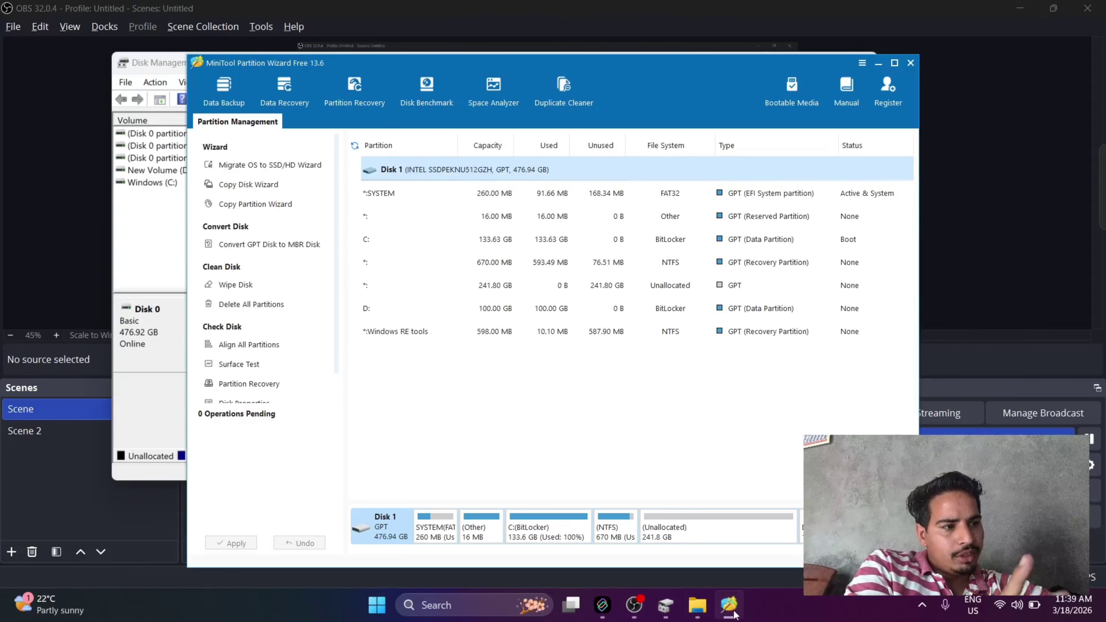
# Compare the partition layout in Disk Management with MiniTool Partition Wizard, inspecting C:, the 670 MB recovery partition and the unallocated space.
pyautogui.click(729, 607)
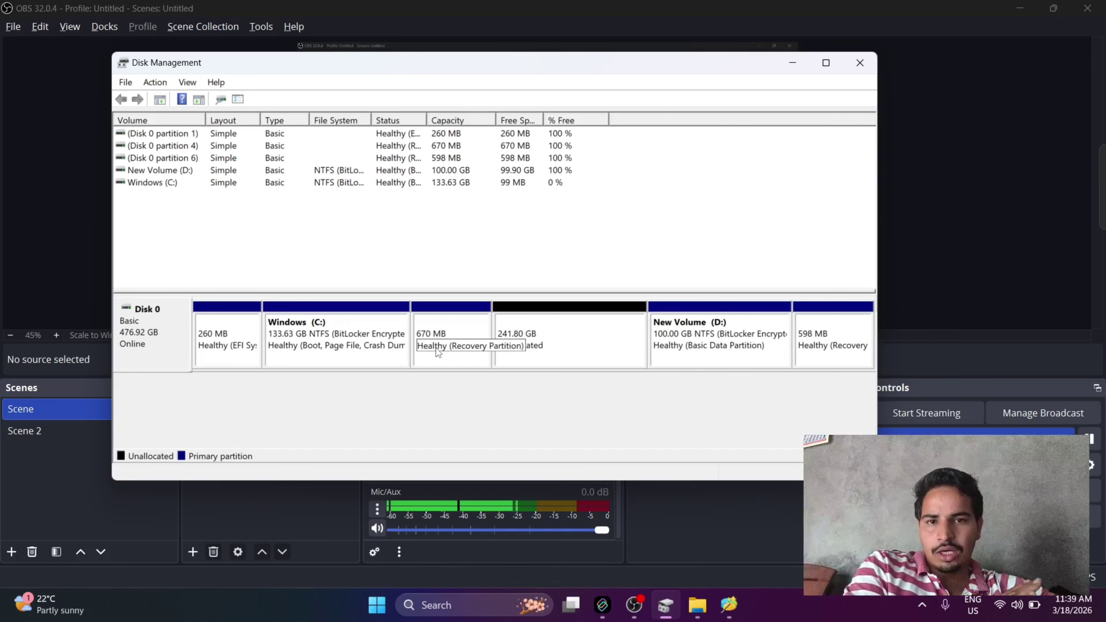
pyautogui.click(728, 604)
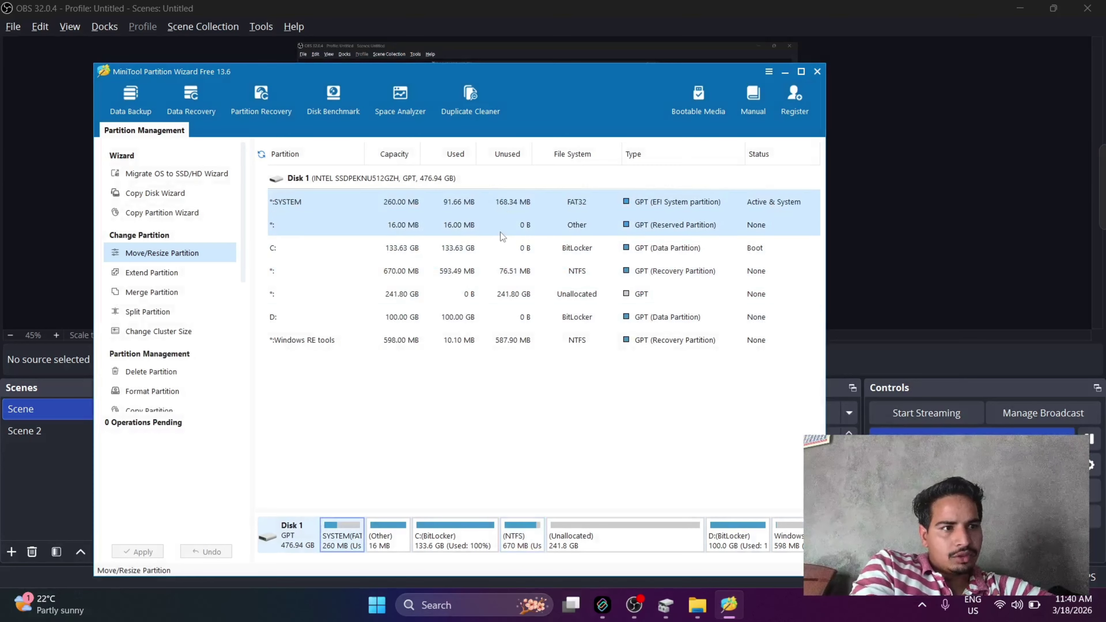
pyautogui.click(509, 247)
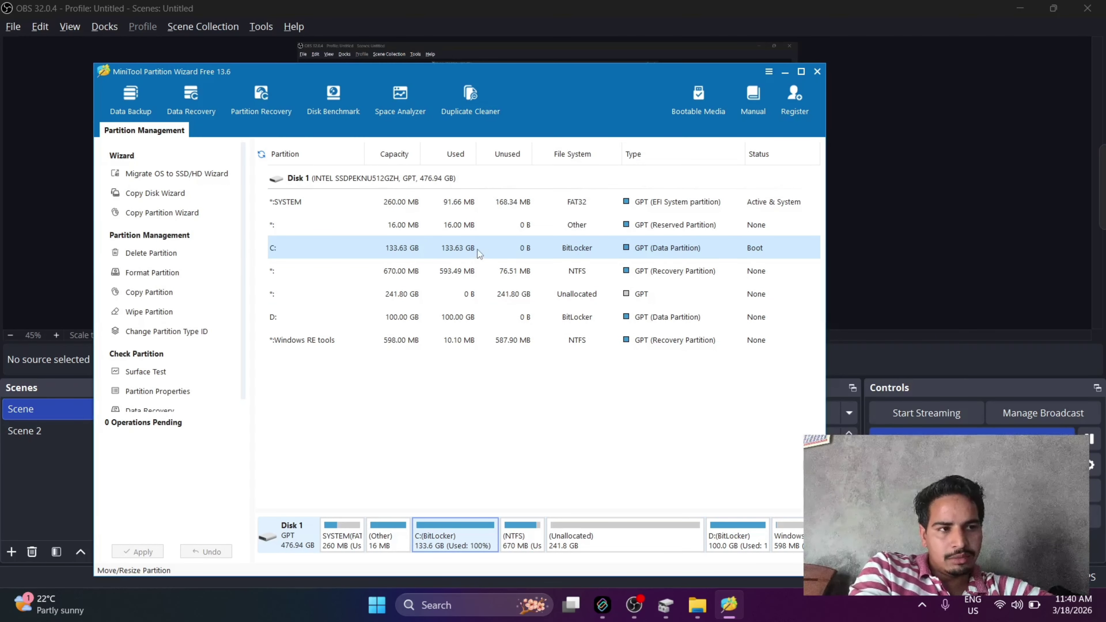
pyautogui.click(460, 269)
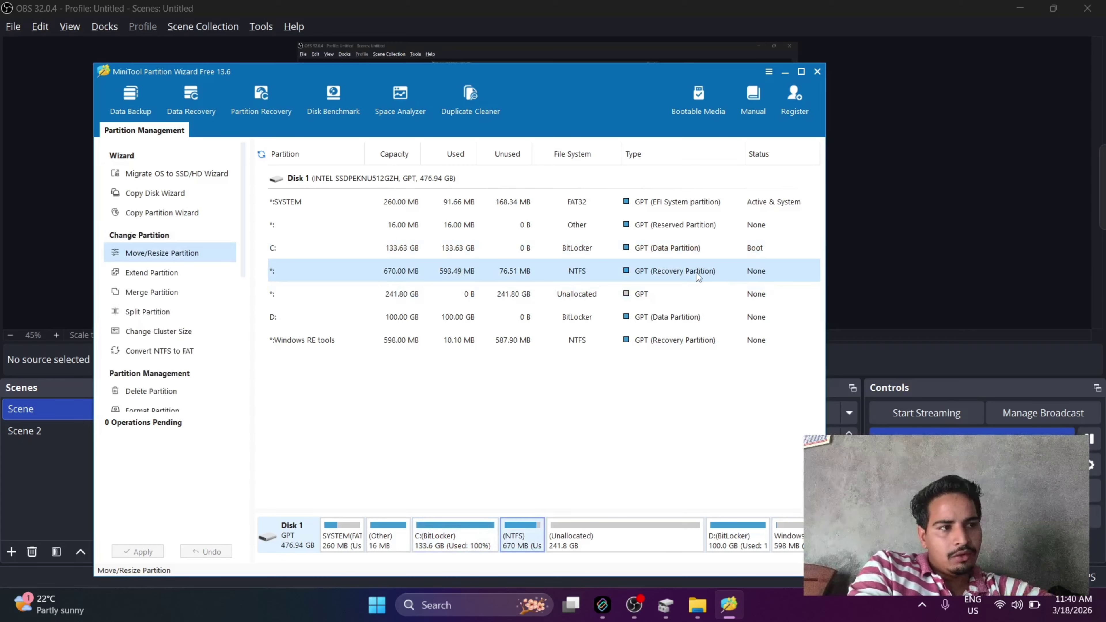
pyautogui.click(599, 299)
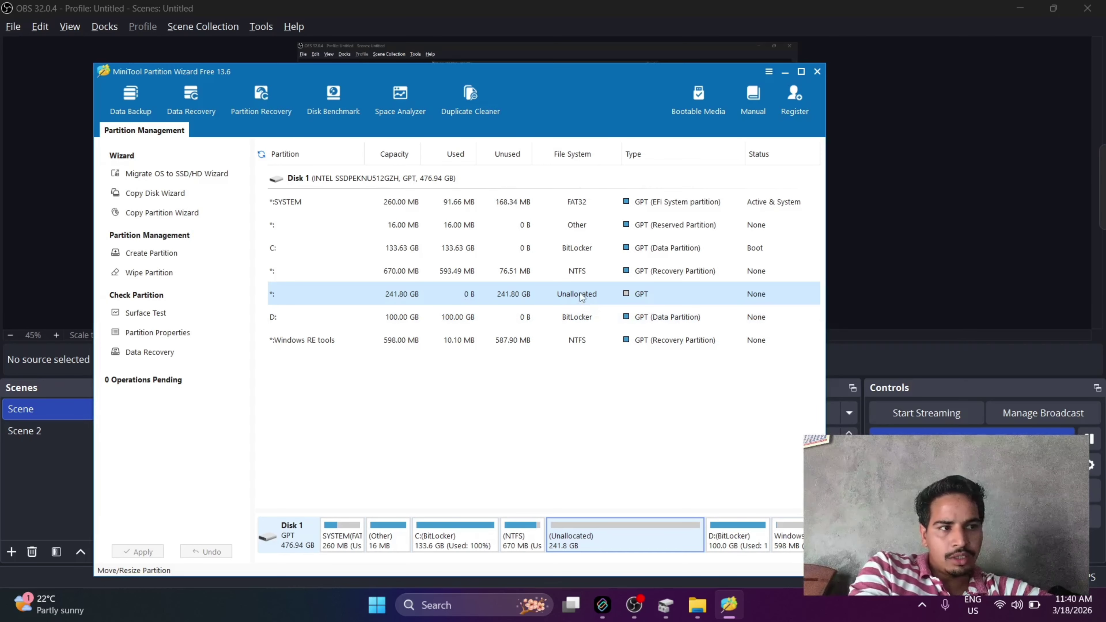
# Move the 670 MB recovery partition behind the unallocated space, with 241.75 GB before it and 0.00 GB after, and apply the change.
pyautogui.click(605, 271)
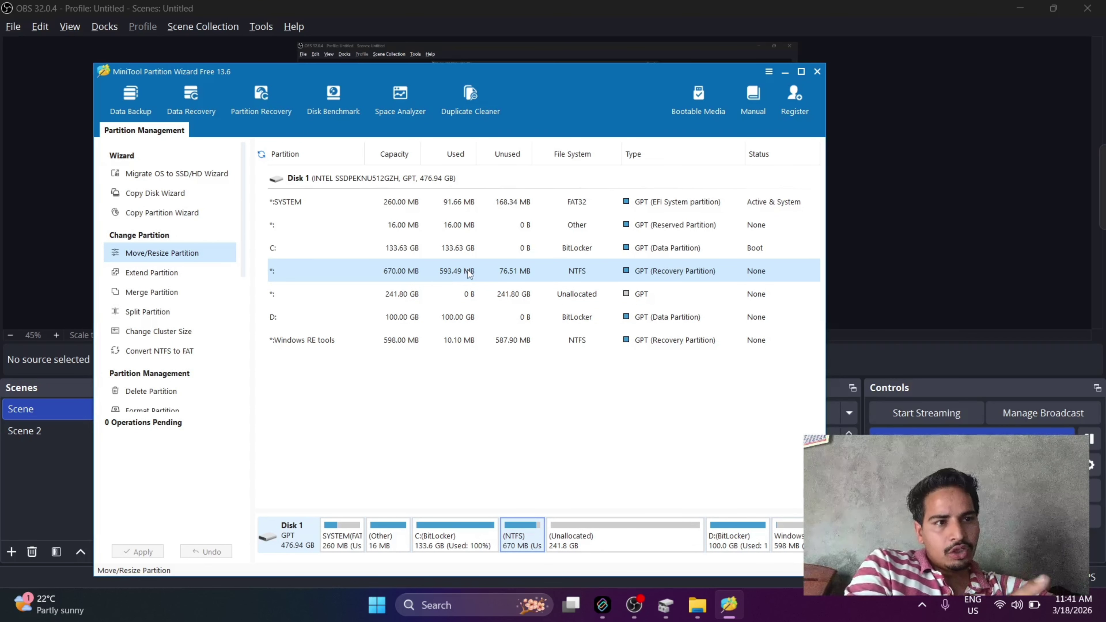
pyautogui.click(155, 254)
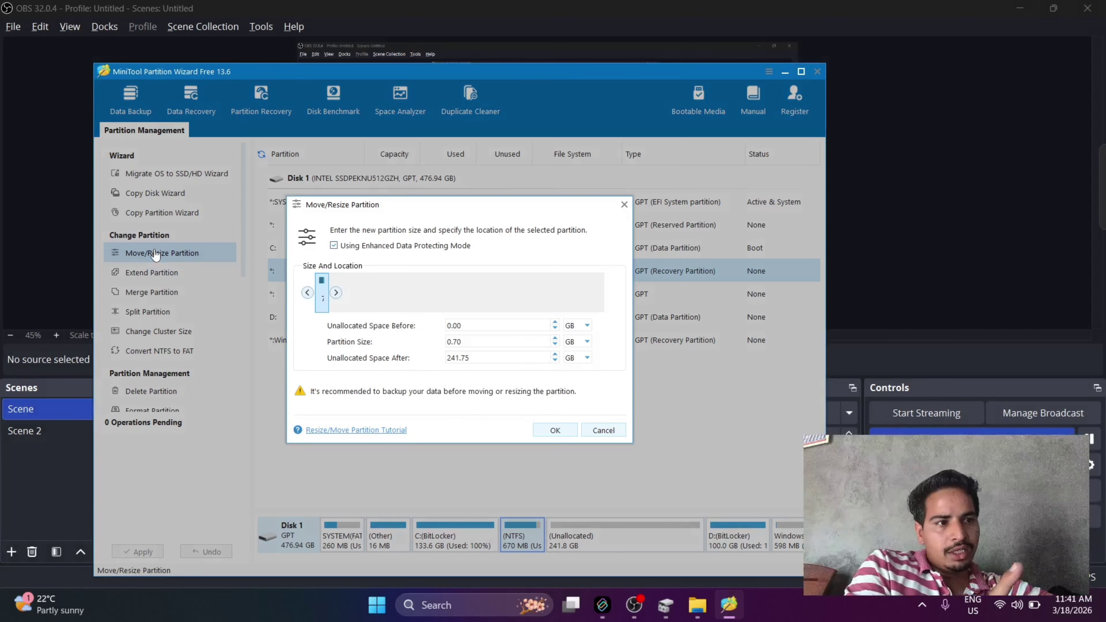
pyautogui.moveTo(321, 293); pyautogui.dragTo(597, 287)
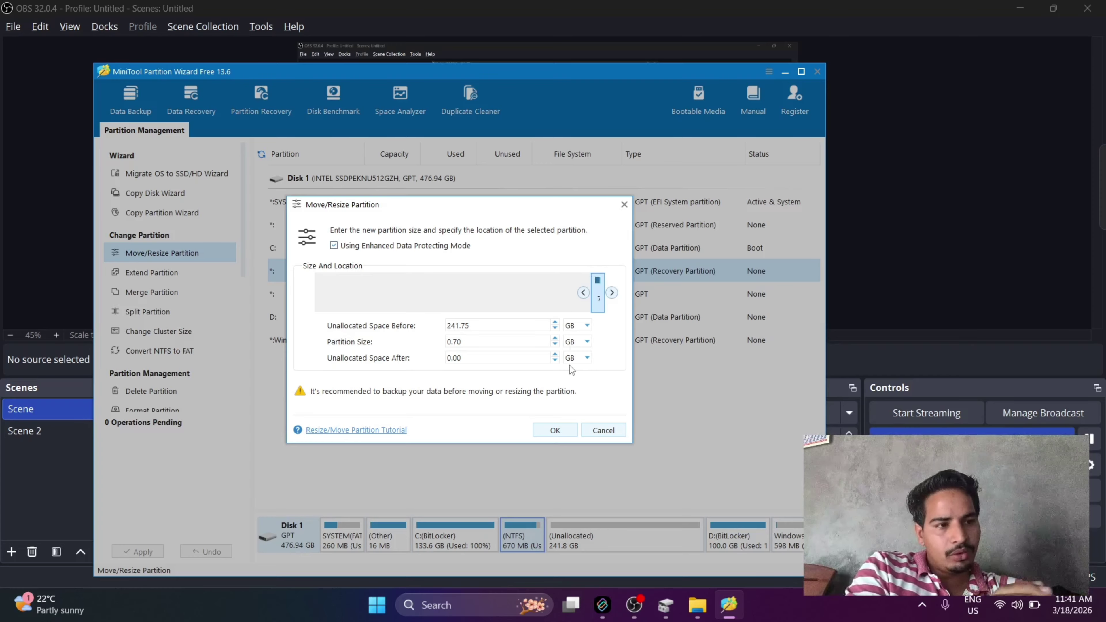
pyautogui.click(555, 428)
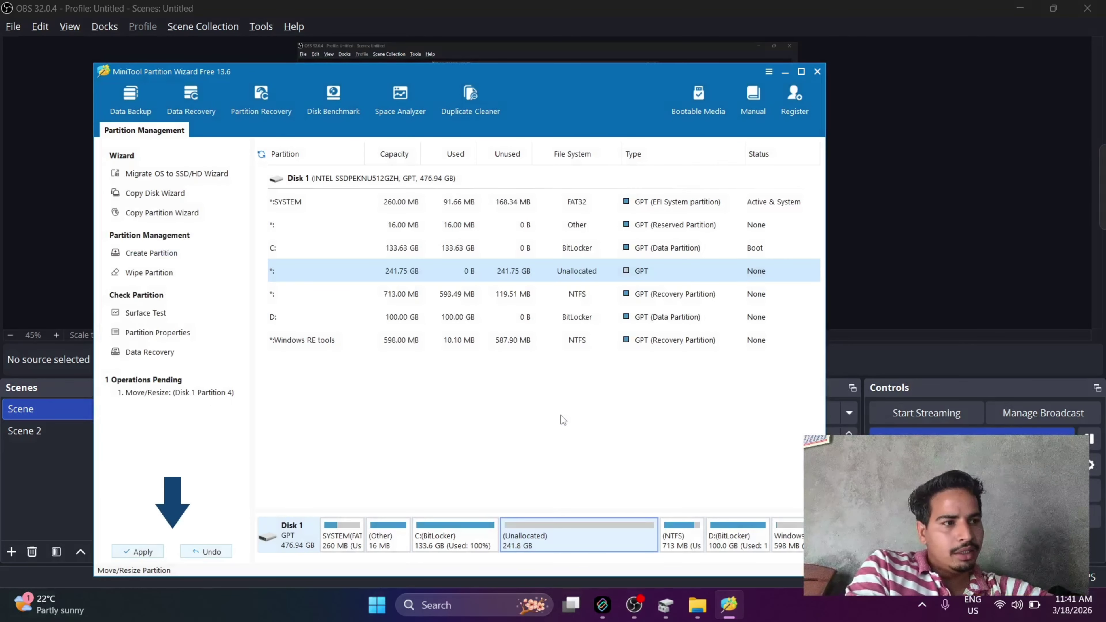
pyautogui.click(140, 552)
pyautogui.click(452, 353)
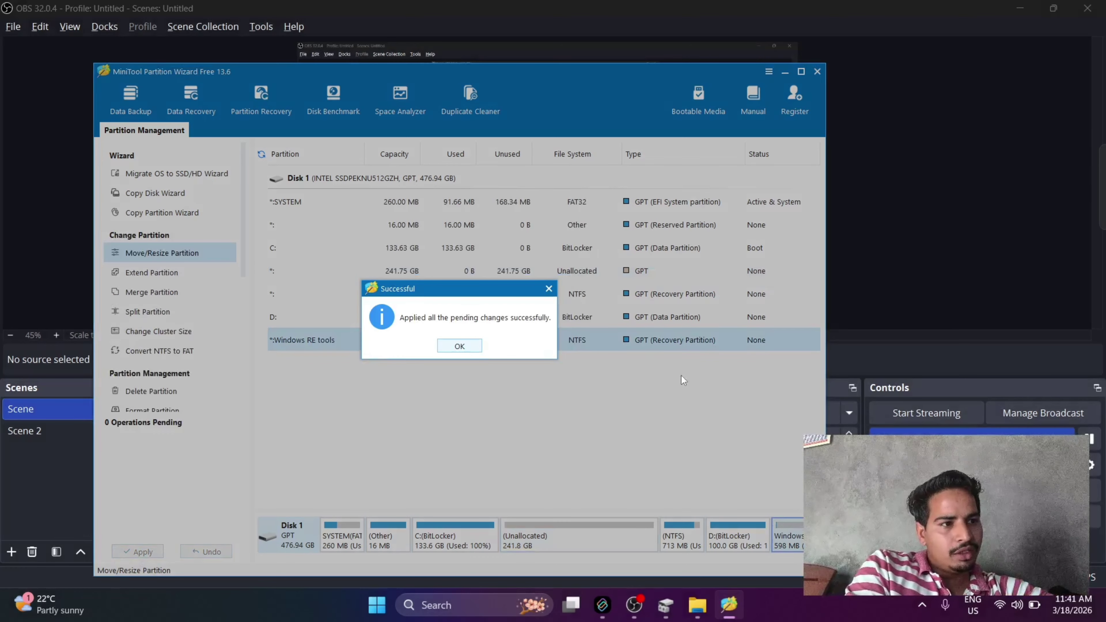
pyautogui.click(435, 348)
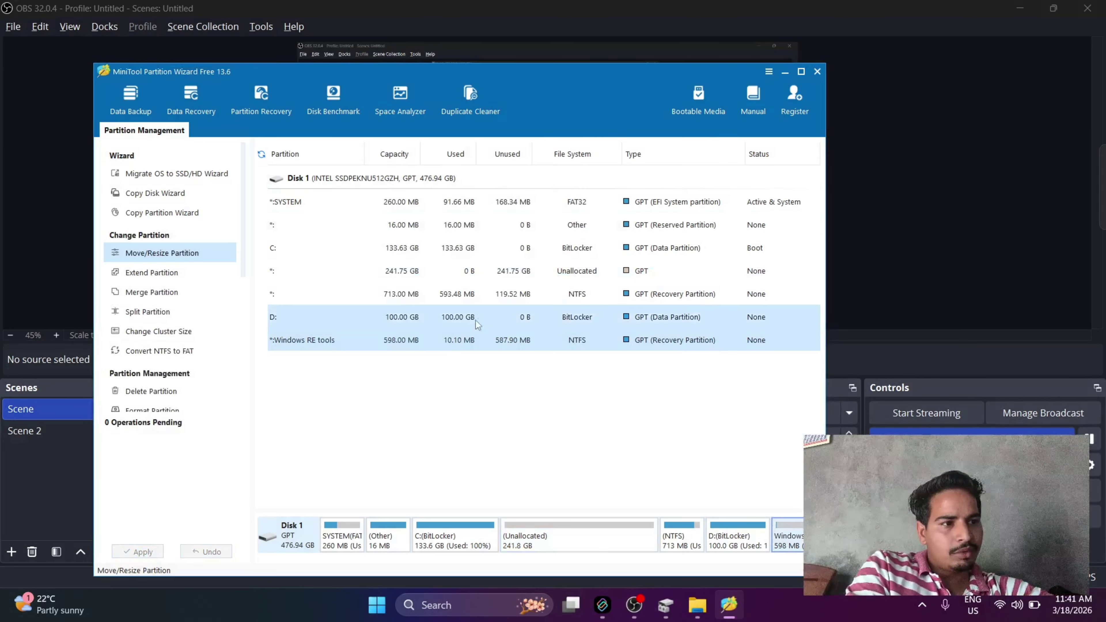
# Quit MiniTool Partition Wizard and switch to Disk Management to check the unallocated space directly after C:.
pyautogui.click(817, 72)
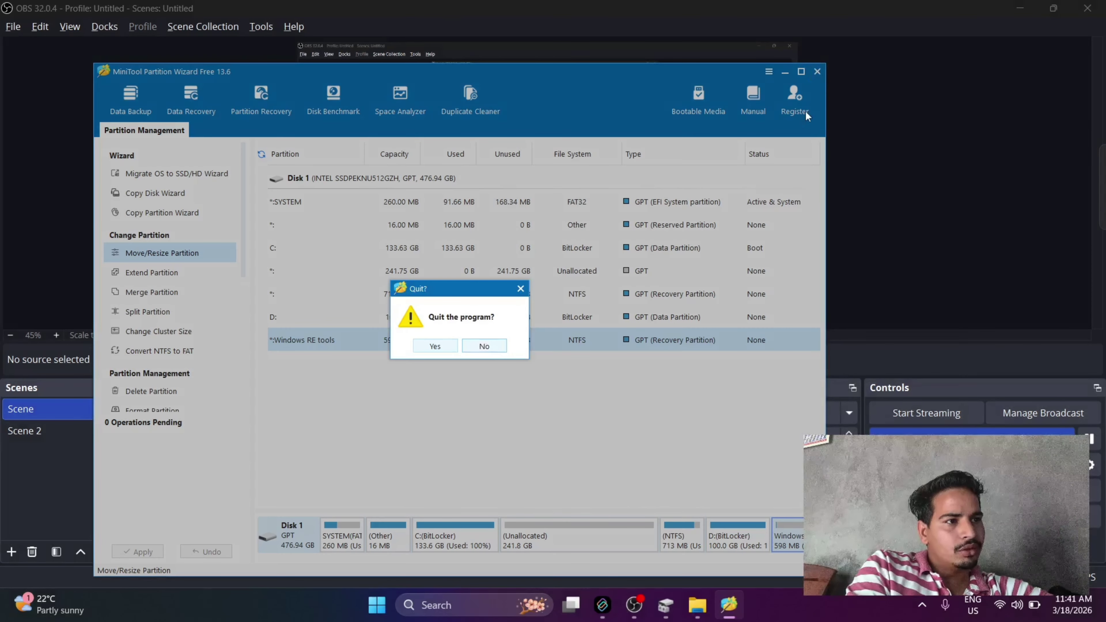
pyautogui.click(435, 348)
pyautogui.click(675, 606)
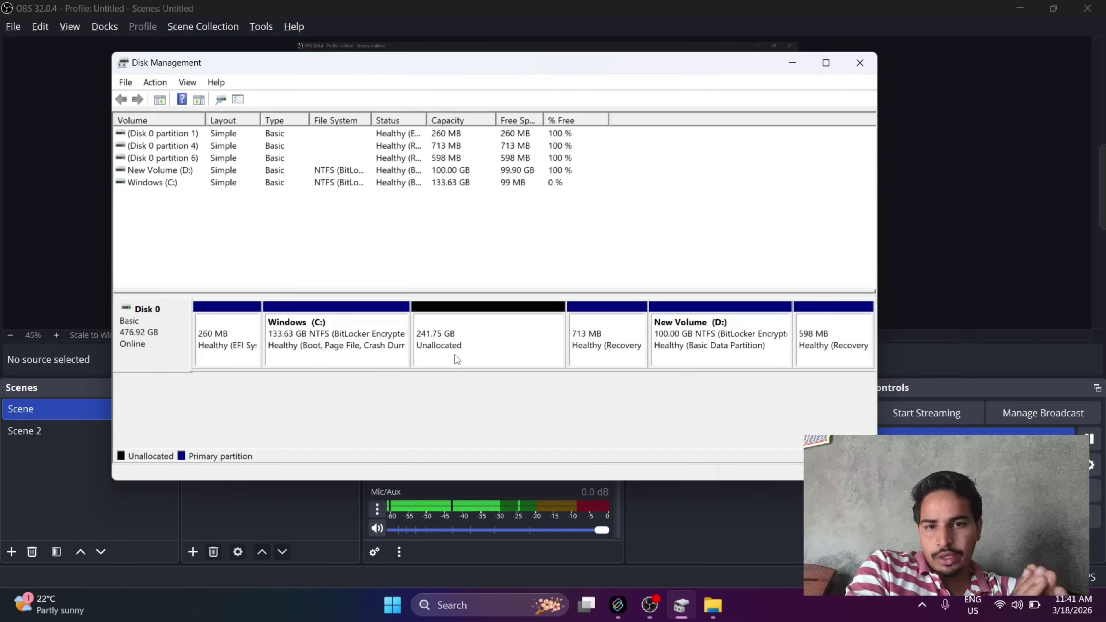
# Extend the Windows (C:) volume with the full 247556 MB of unallocated space on Disk 0.
pyautogui.rightClick(298, 361)
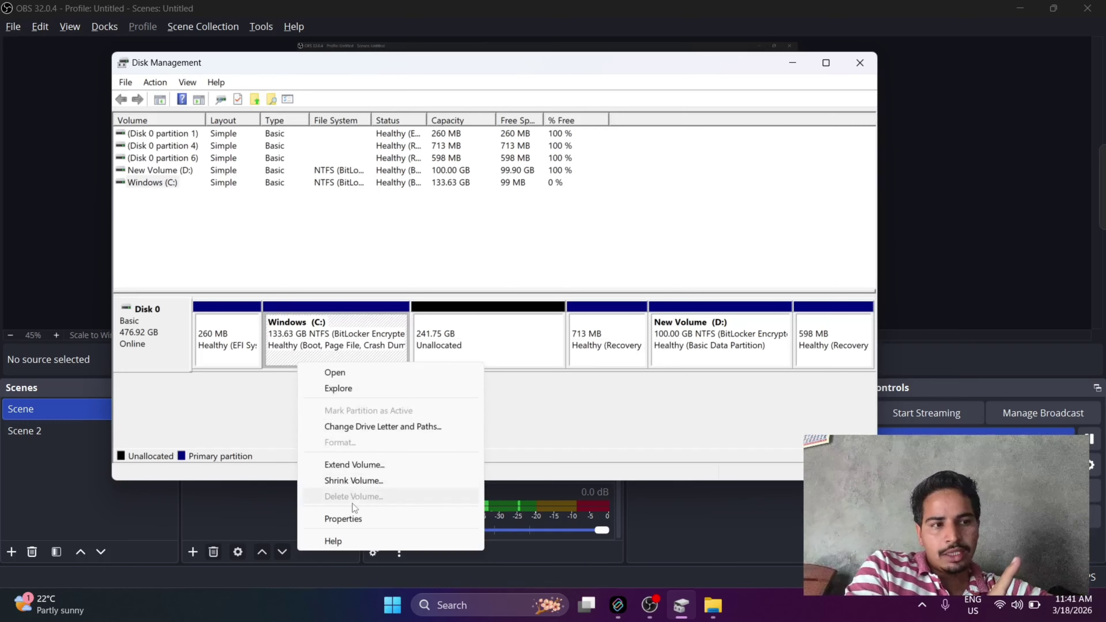
pyautogui.click(356, 467)
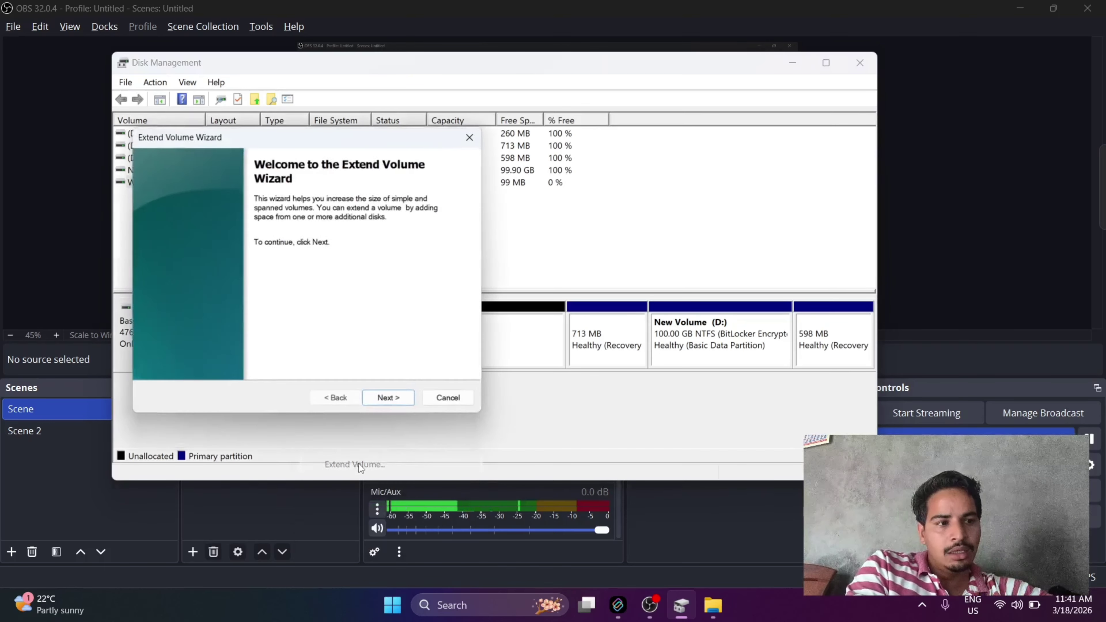
pyautogui.click(385, 403)
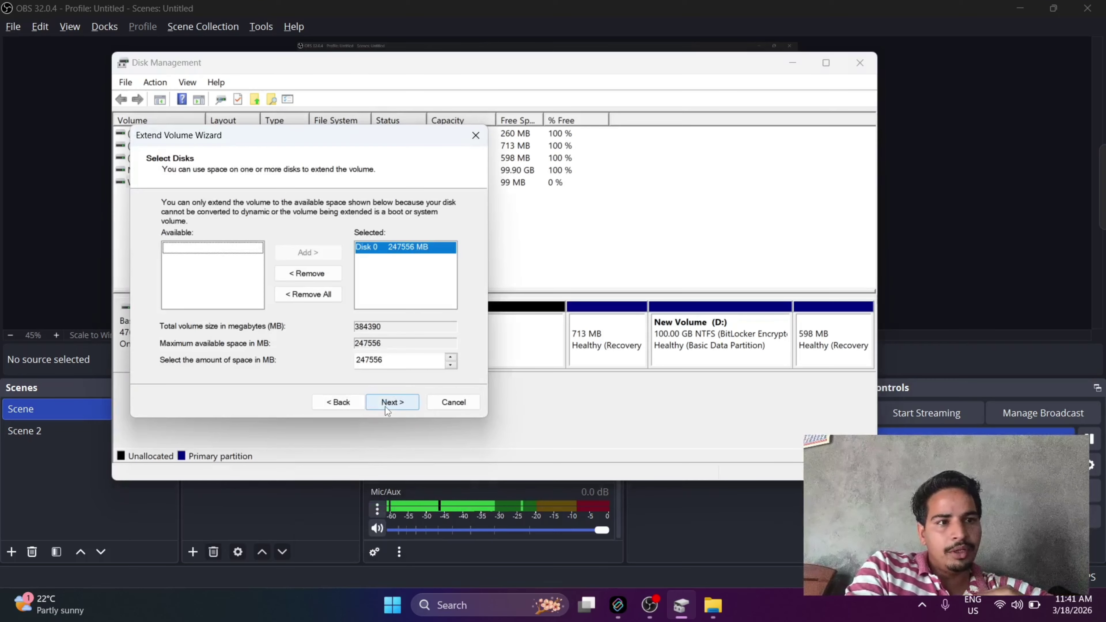
pyautogui.click(386, 403)
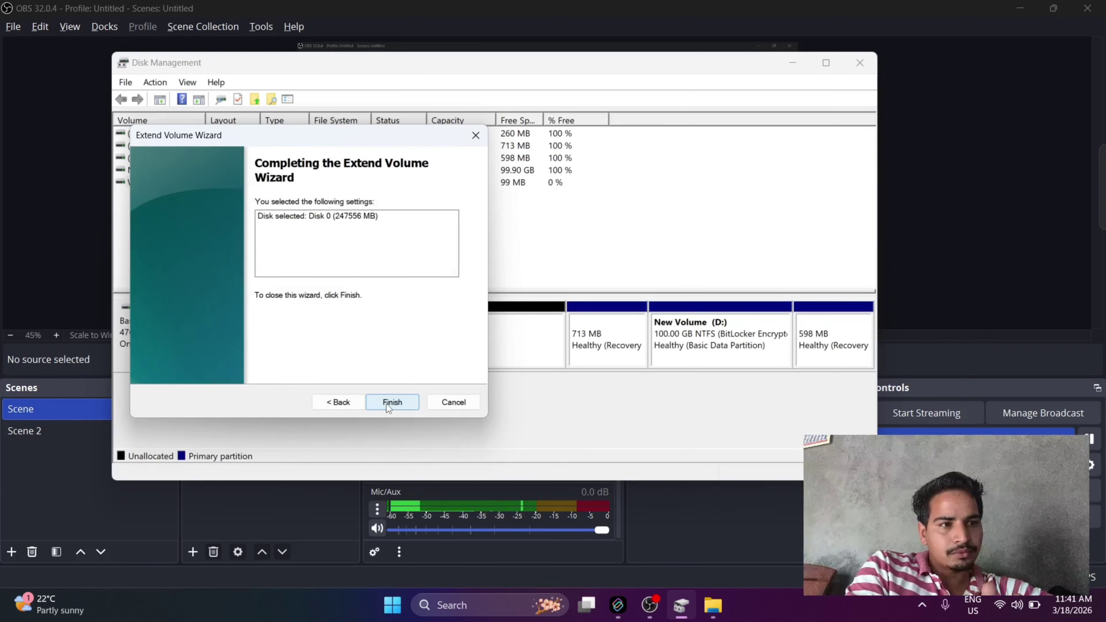
pyautogui.click(392, 403)
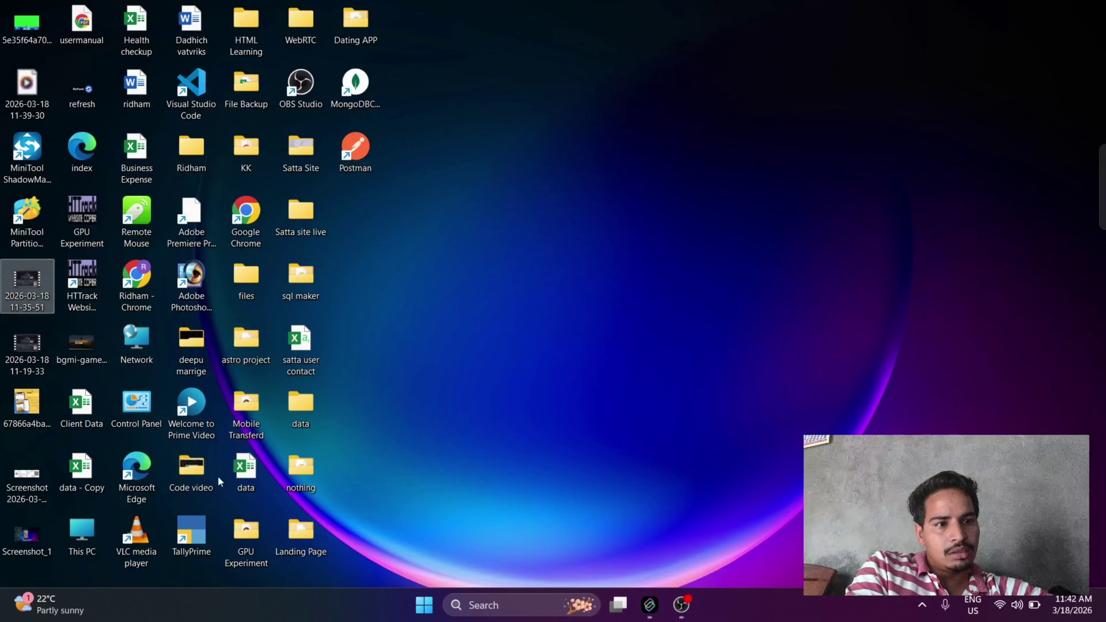
pyautogui.click(490, 606)
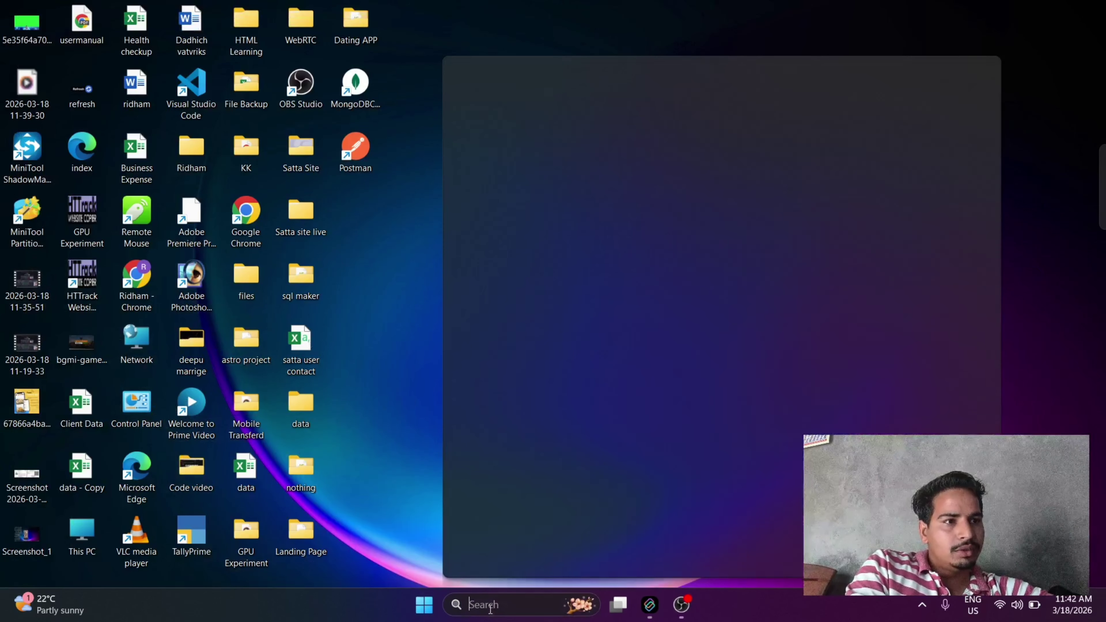
pyautogui.write('this')
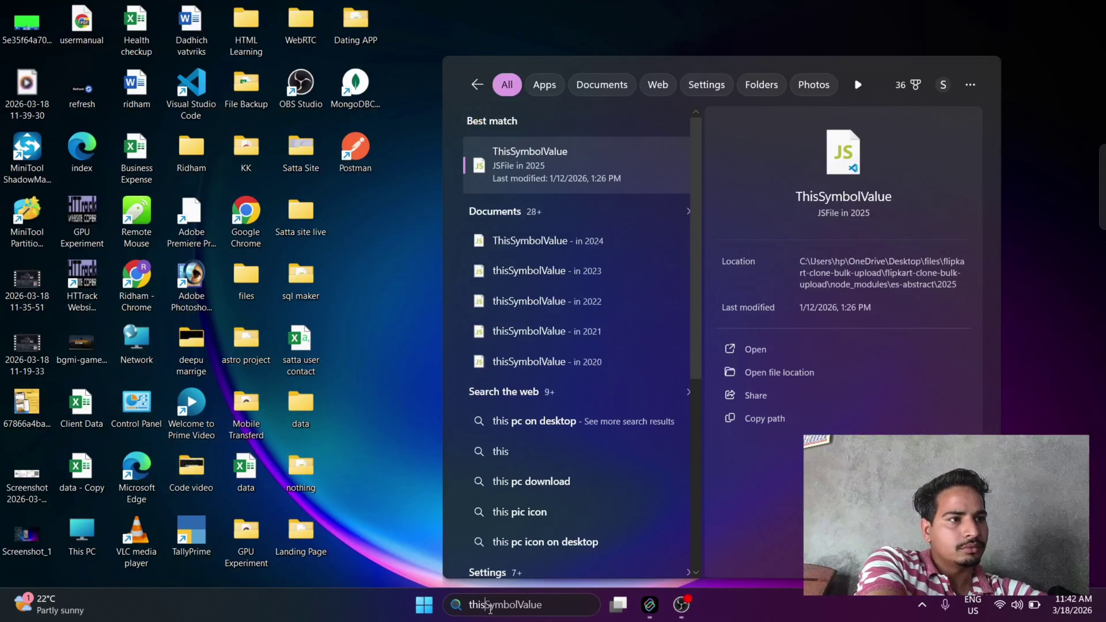
pyautogui.write(' pc on desktop')
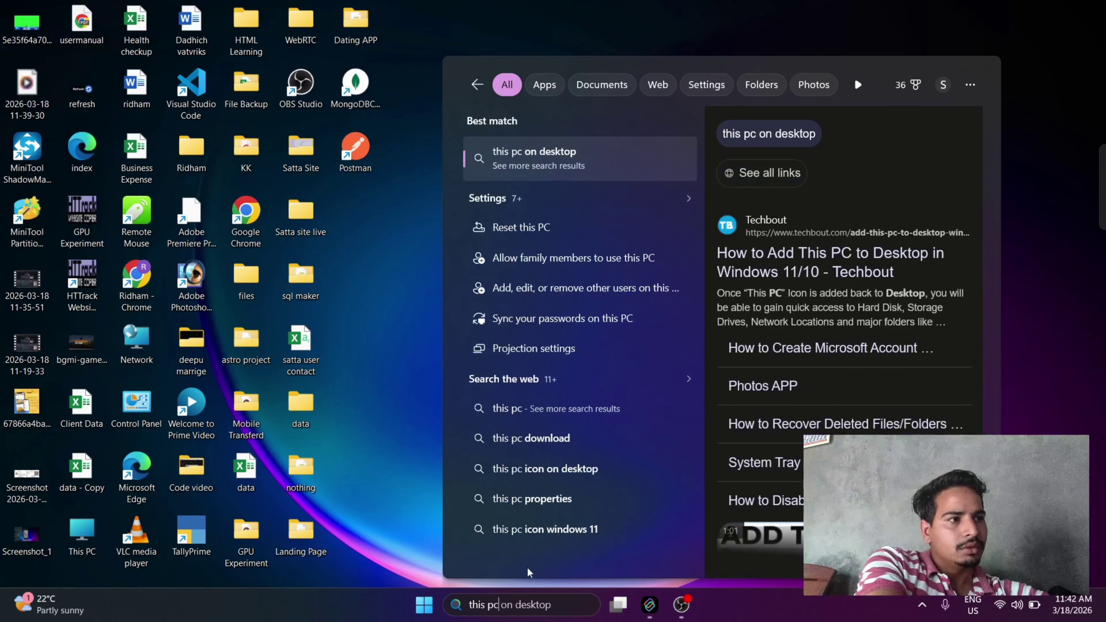
pyautogui.click(644, 4)
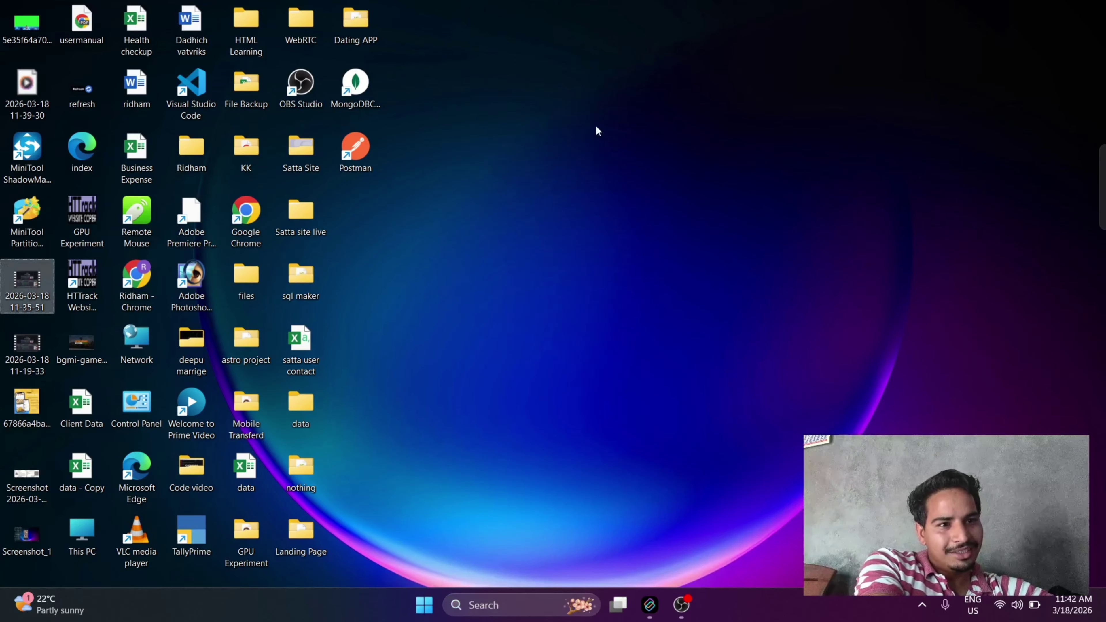
# Go to This PC in File Explorer and place a This PC shortcut on the desktop below Postman.
pyautogui.doubleClick(300, 470)
pyautogui.click(77, 179)
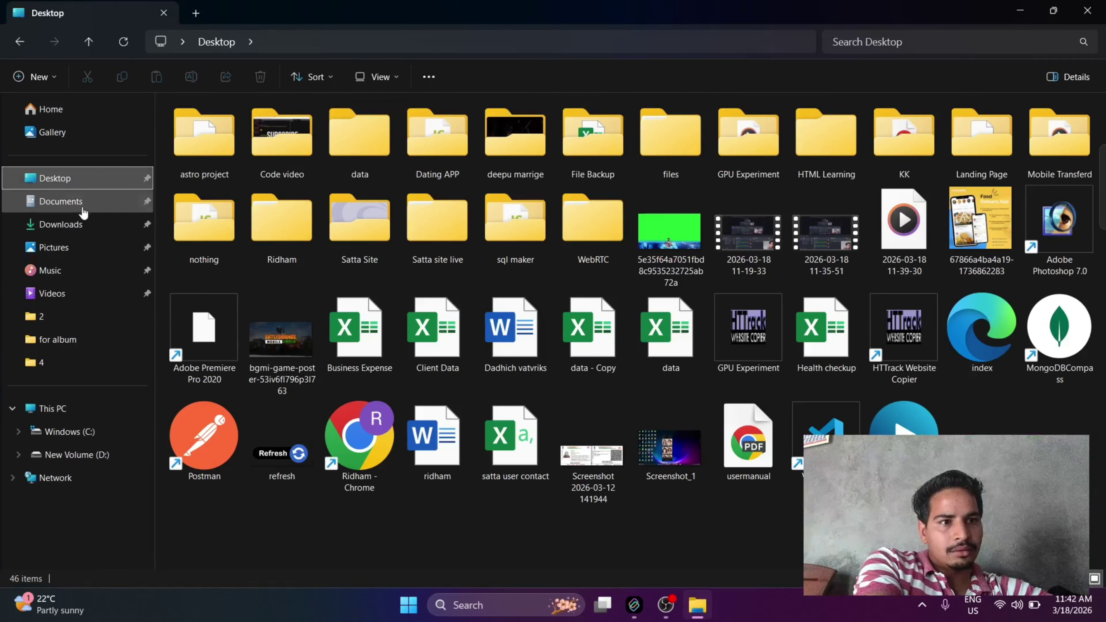
pyautogui.click(87, 407)
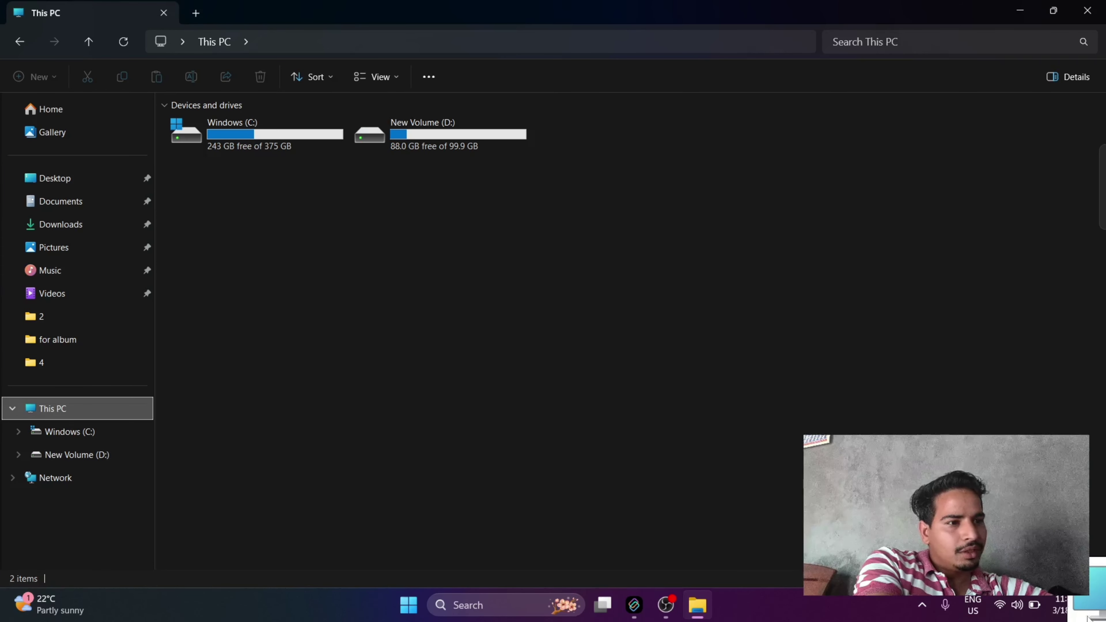
pyautogui.moveTo(87, 408); pyautogui.dragTo(12, 416)
pyautogui.moveTo(591, 12); pyautogui.dragTo(595, 37)
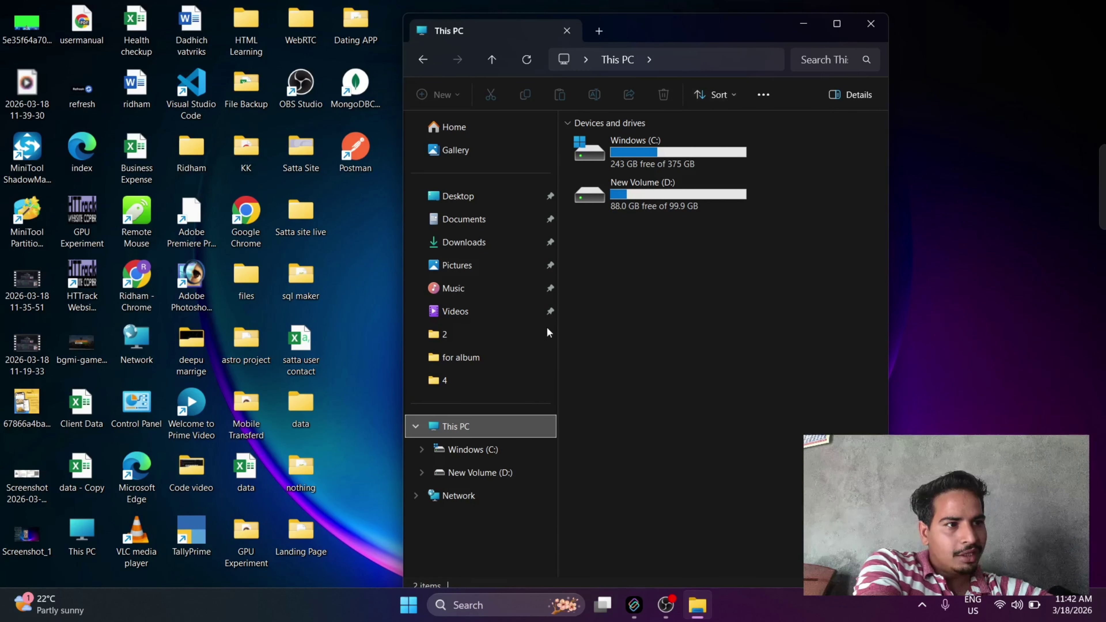
pyautogui.moveTo(435, 428); pyautogui.dragTo(379, 222)
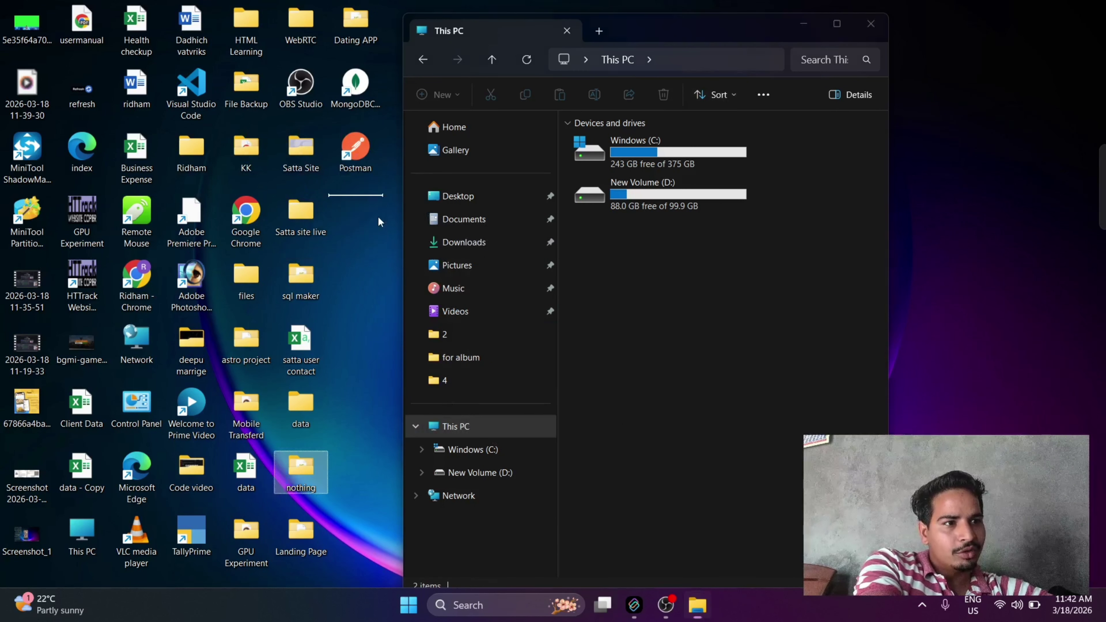
# Close the File Explorer window and open This PC from its desktop shortcut to check the capacity and free space of C:.
pyautogui.click(870, 25)
pyautogui.rightClick(770, 213)
pyautogui.click(684, 223)
pyautogui.doubleClick(356, 216)
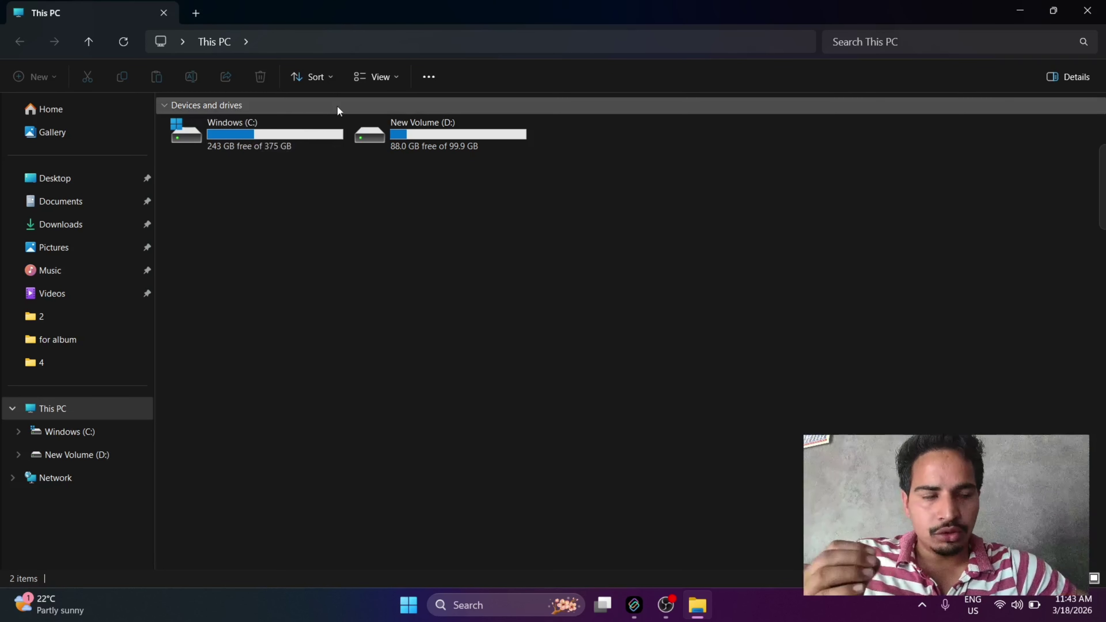
pyautogui.click(665, 605)
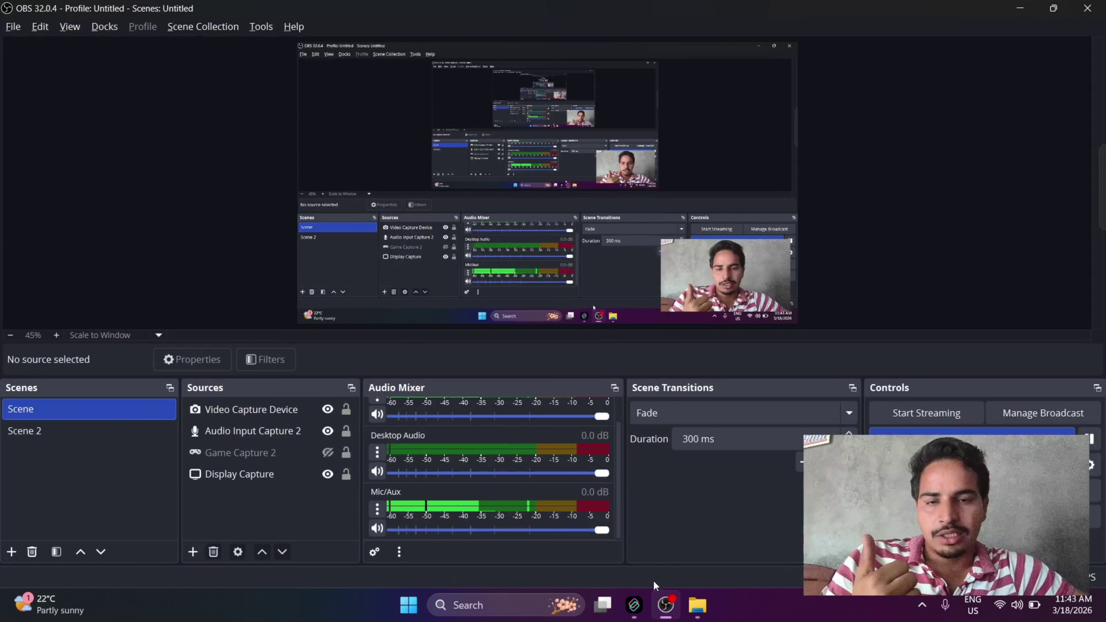